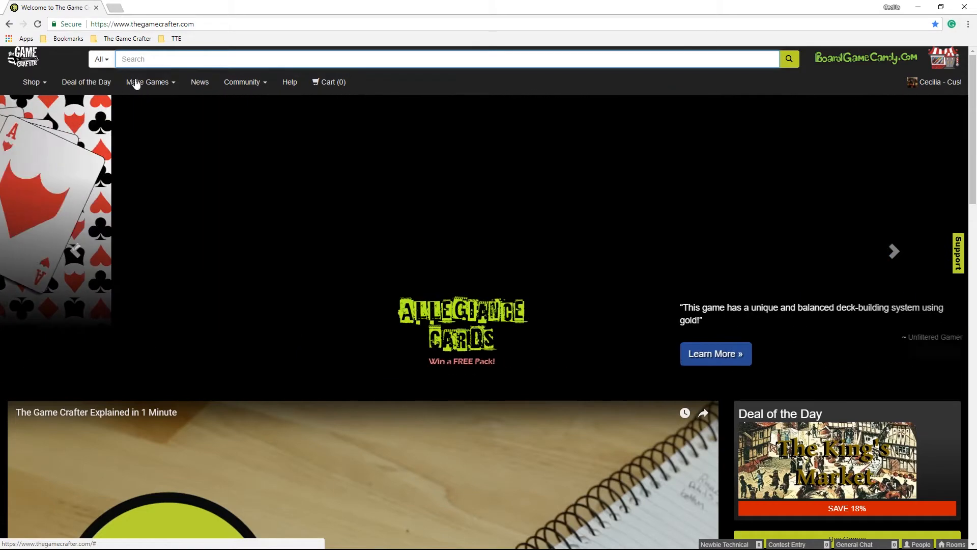
Find Custom Small Cardstock among The Game Crafter's printed components and download its Illustrator template.
left_click(139, 83)
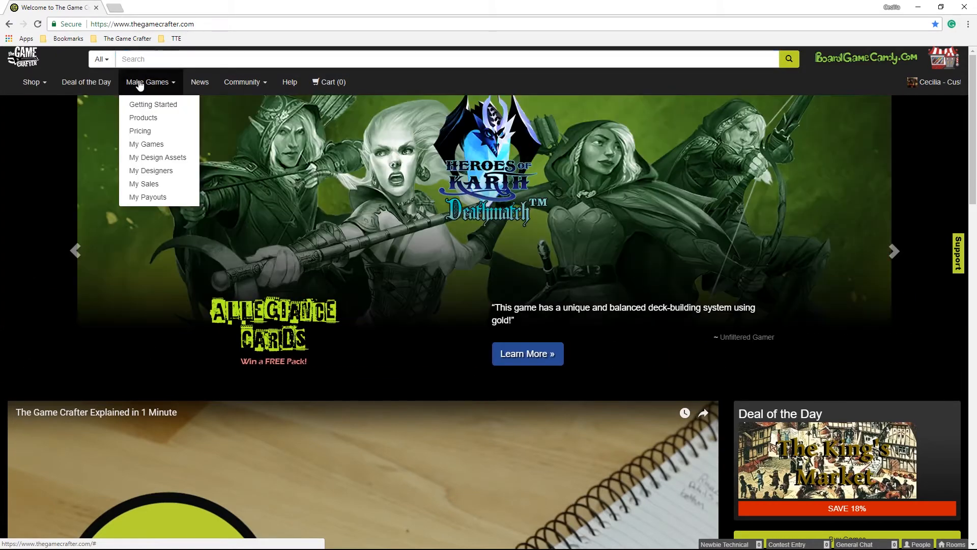
left_click(146, 119)
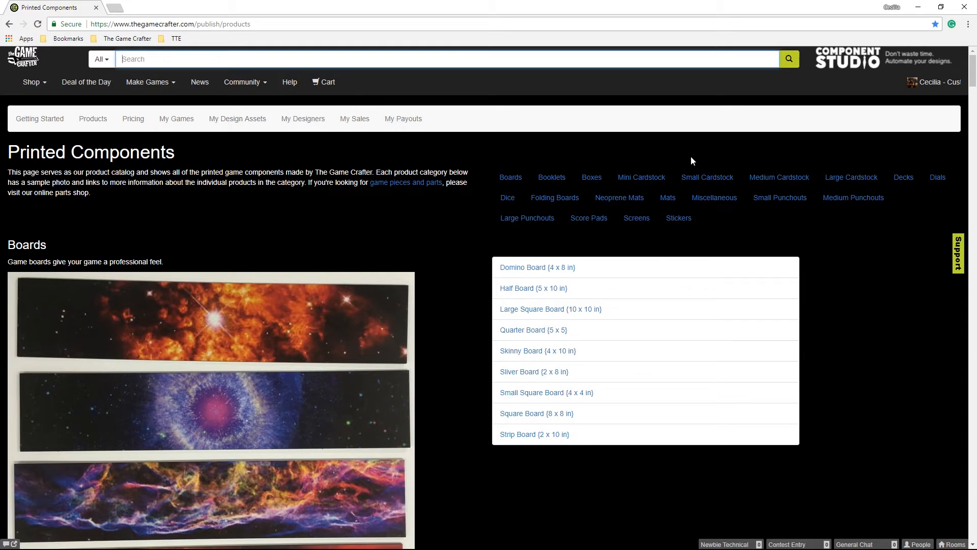
left_click(703, 179)
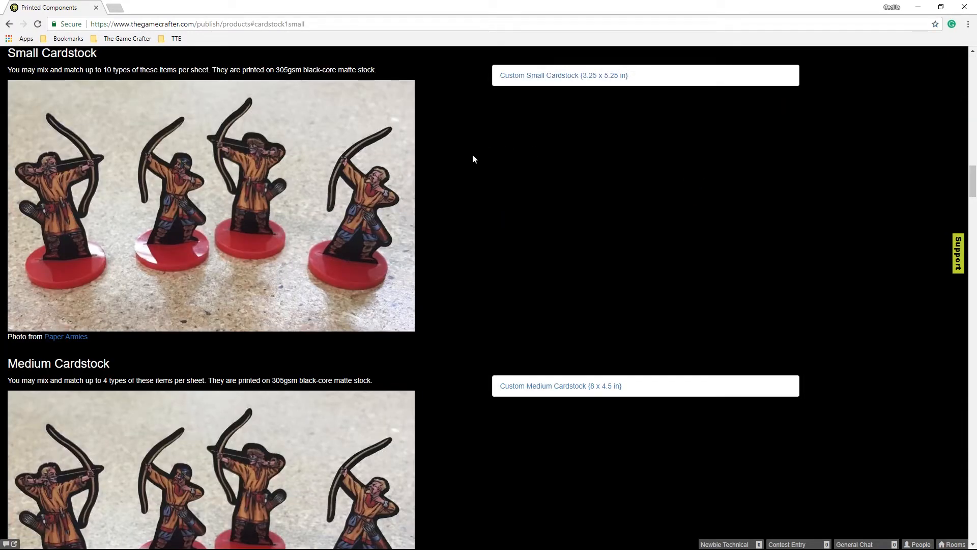
left_click(514, 77)
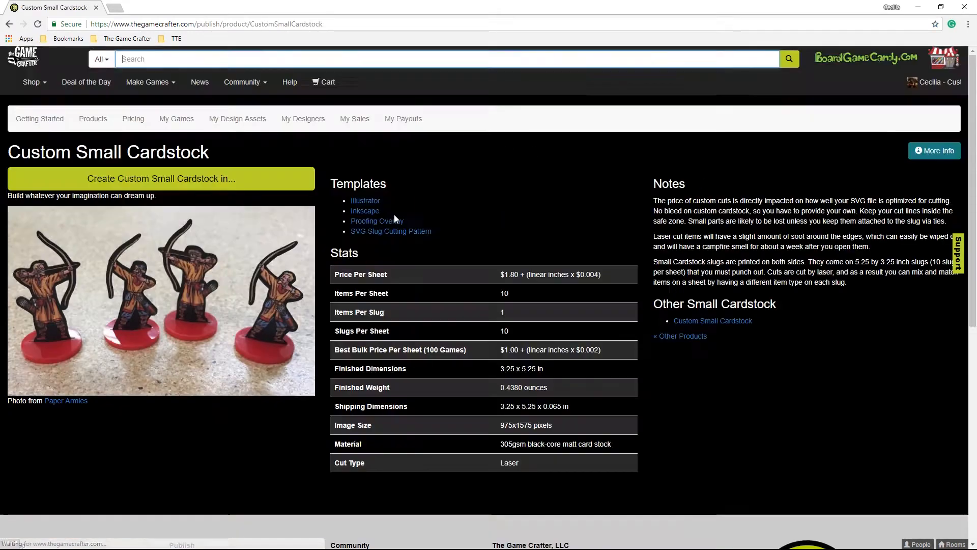
left_click(372, 204)
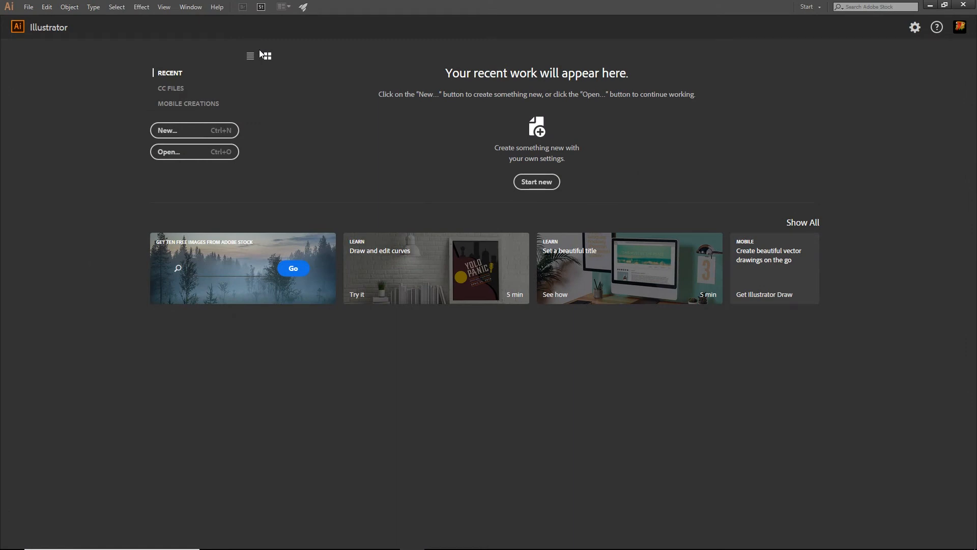
In Illustrator, open the template CustomSmallCardstock (2) from the Downloads folder and add a new layer above the Delete layer.
left_click(202, 151)
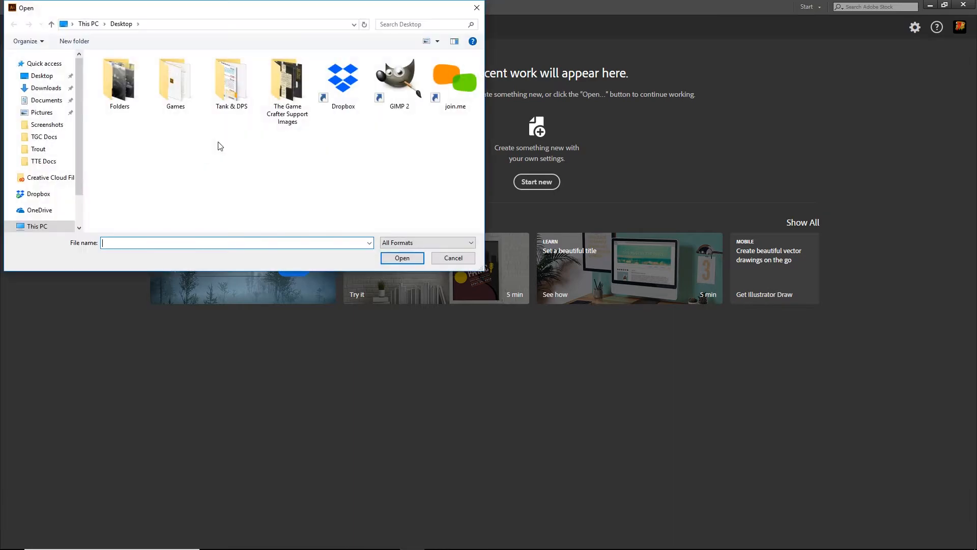
left_click(45, 90)
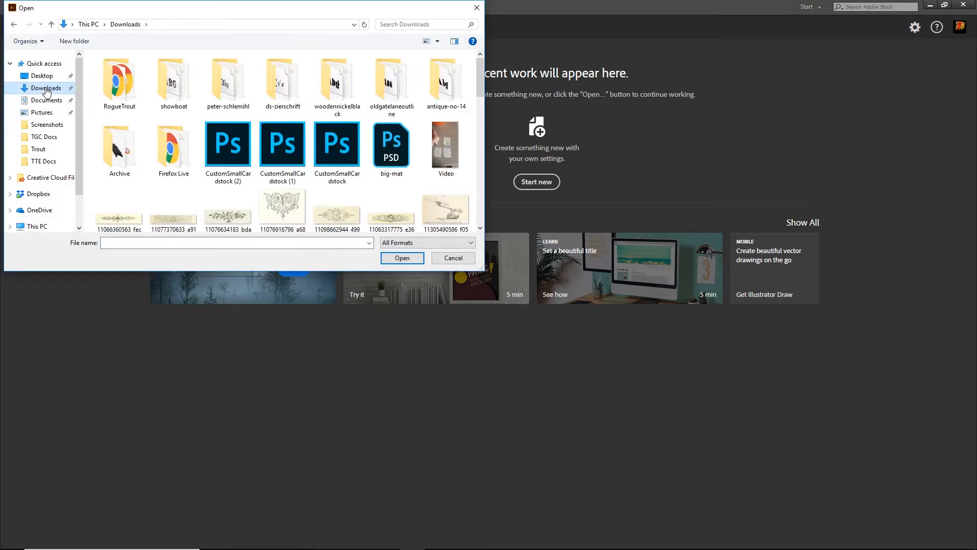
double_click(228, 145)
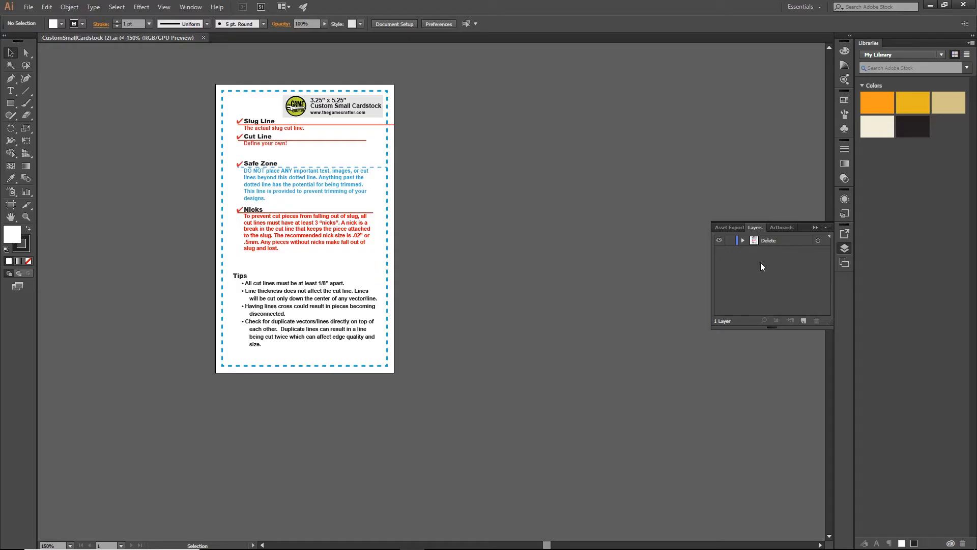
left_click(805, 319)
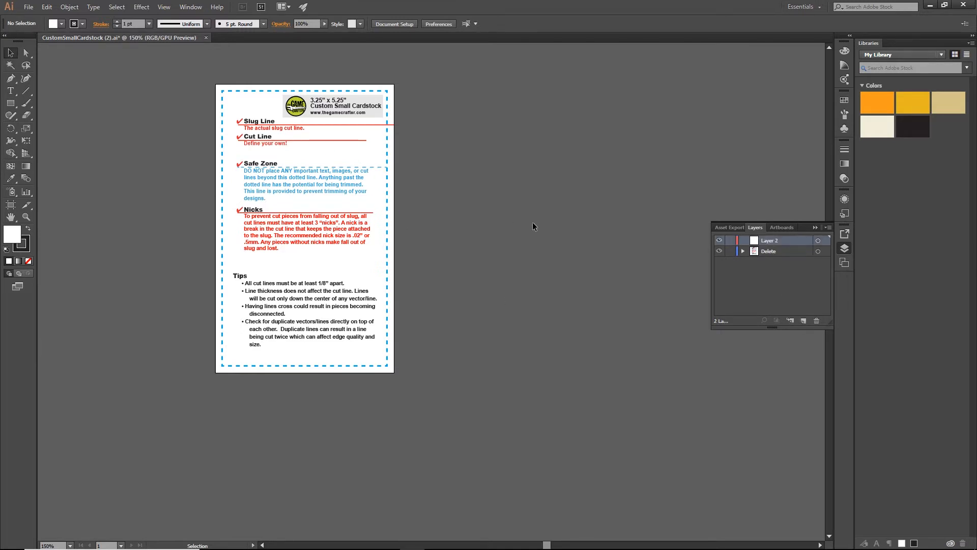
Open the Color Mimic PNG image from the Tank and DPS images folder in Tank & DPS on the Desktop.
left_click(29, 7)
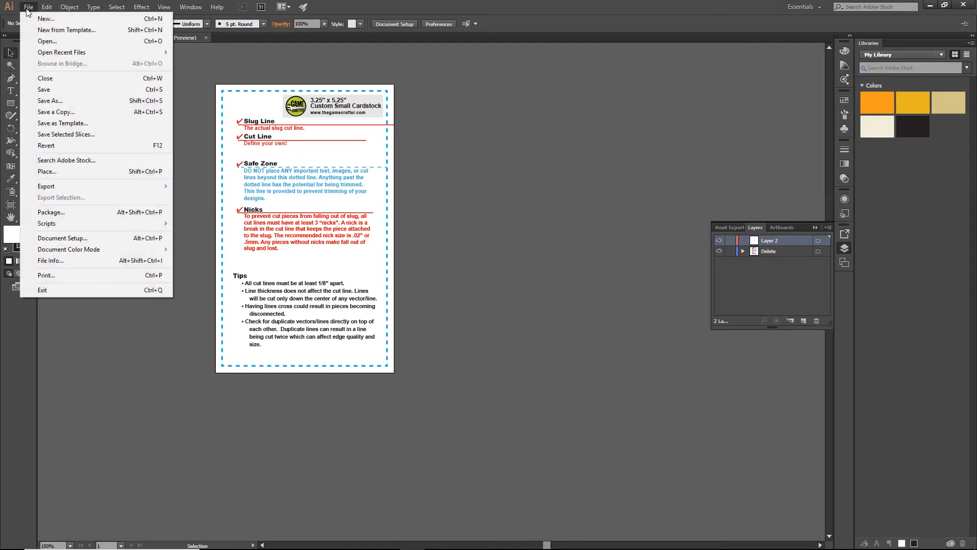
left_click(43, 41)
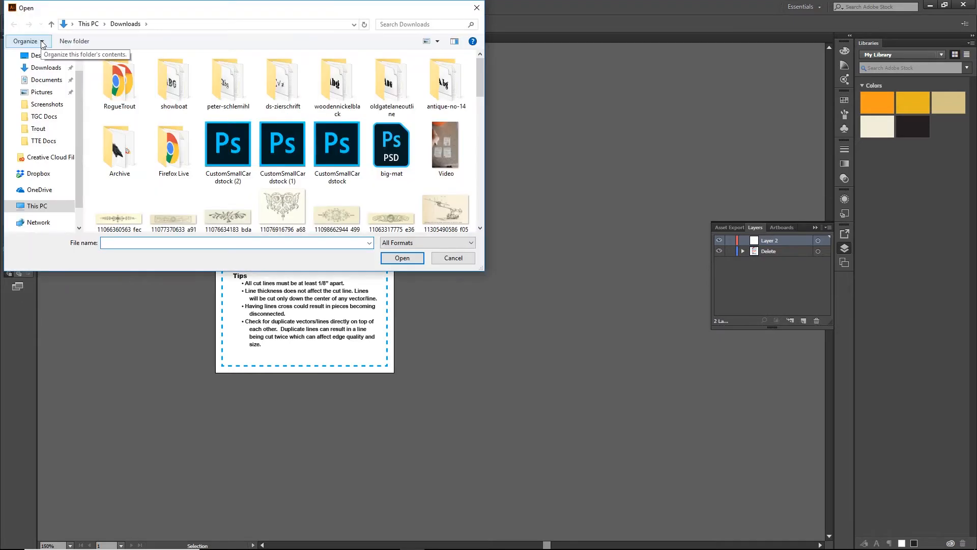
left_click(41, 55)
double_click(229, 84)
double_click(192, 164)
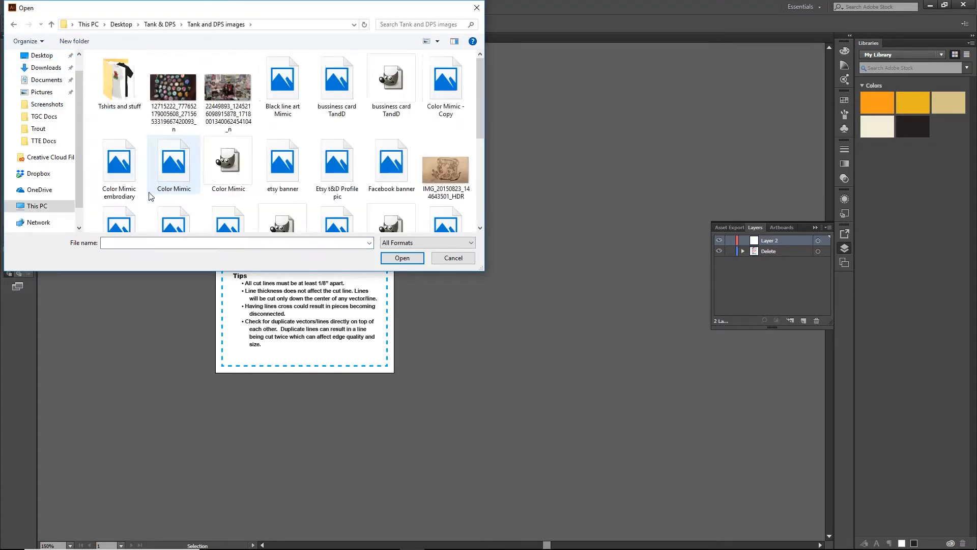
left_click(173, 162)
left_click(399, 257)
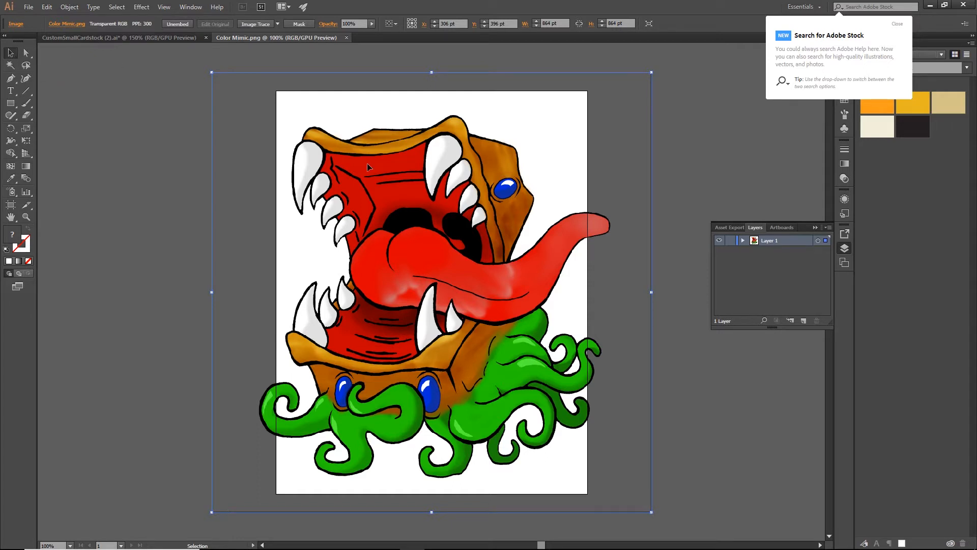
Bring the mimic image onto the template's new layer, scale it to about 2.98 x 3.24 in, and place it inside the safe zone.
left_click_drag(350, 127, 313, 203)
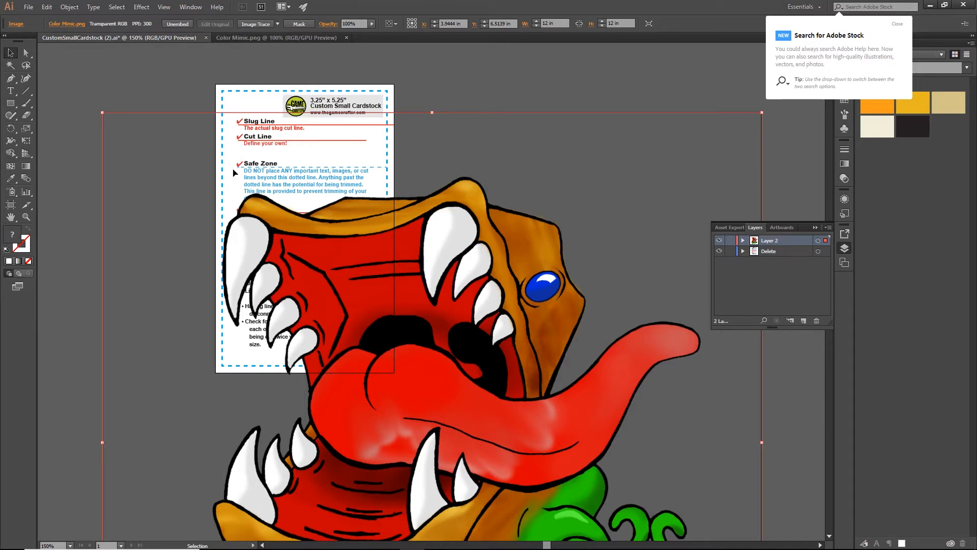
left_click(28, 129)
left_click(438, 300)
left_click_drag(536, 393, 334, 236)
key("v")
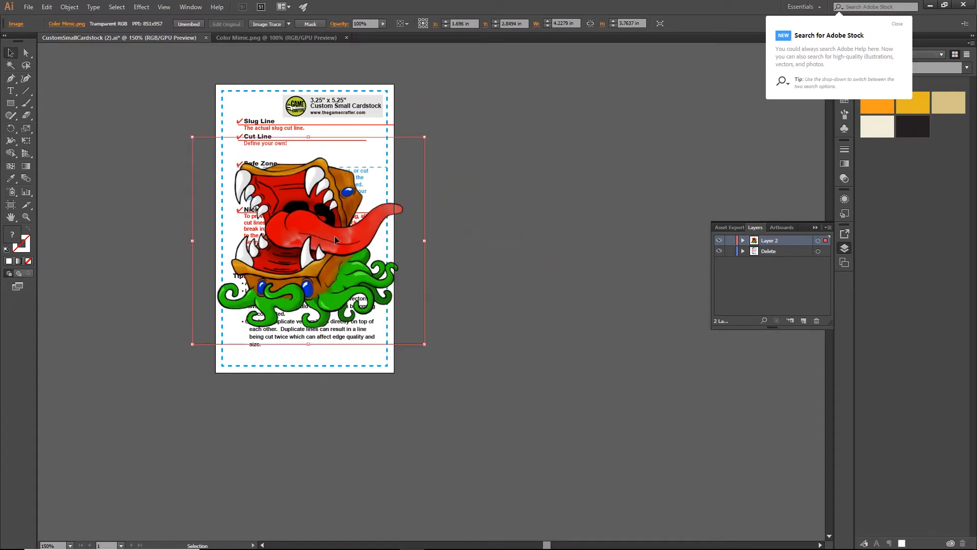
left_click(26, 128)
left_click_drag(208, 151, 238, 166)
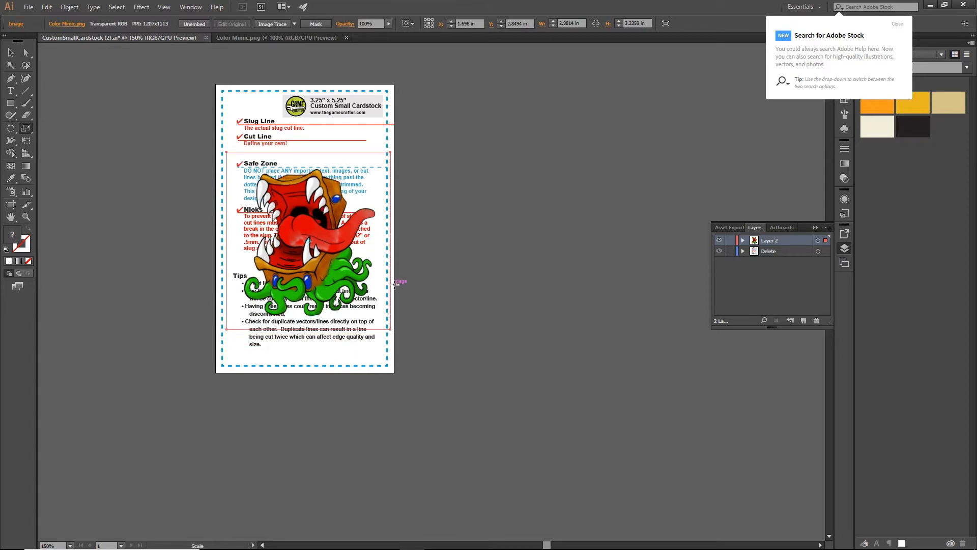
Rename the mimic image's layer as Face and add a new layer named Back above it.
double_click(768, 245)
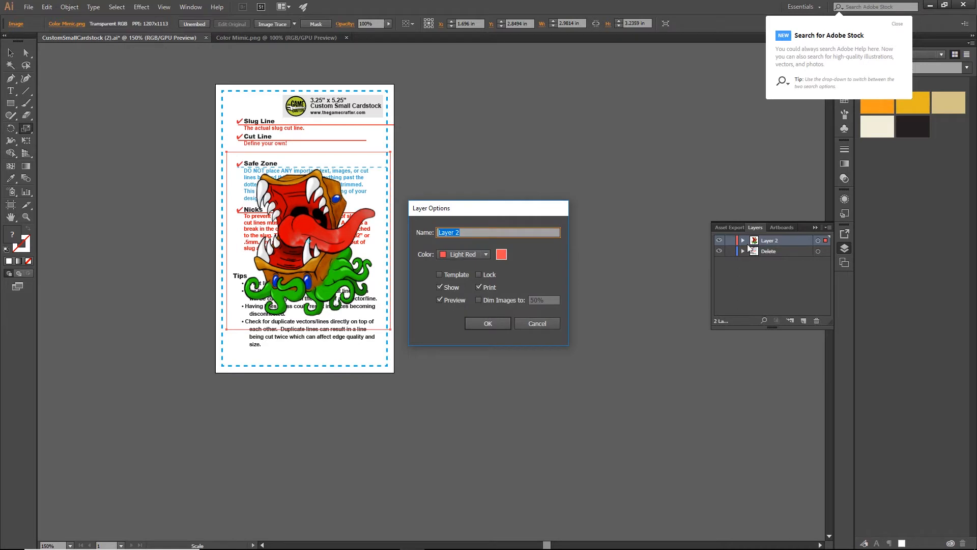
type("Face")
key("Return")
left_click(804, 321)
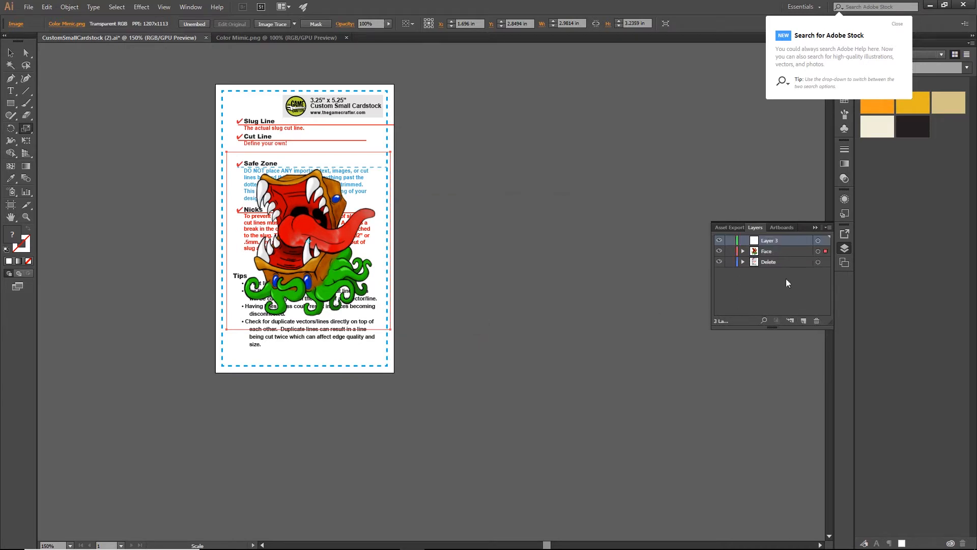
double_click(769, 241)
type("Back")
key("Return")
Copy the mimic image, paste it into the Back layer, and align the copy exactly over the original.
left_click(29, 7)
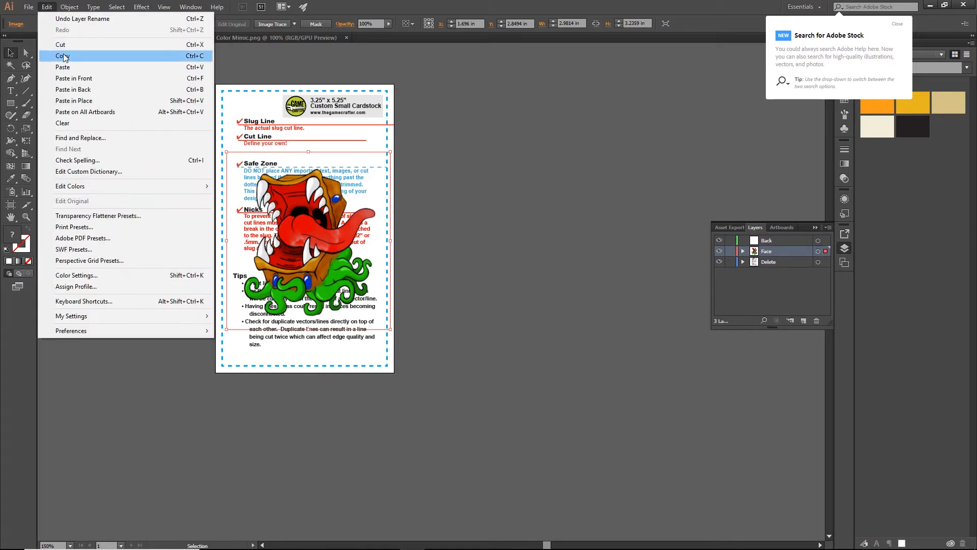
left_click(61, 55)
right_click(305, 218)
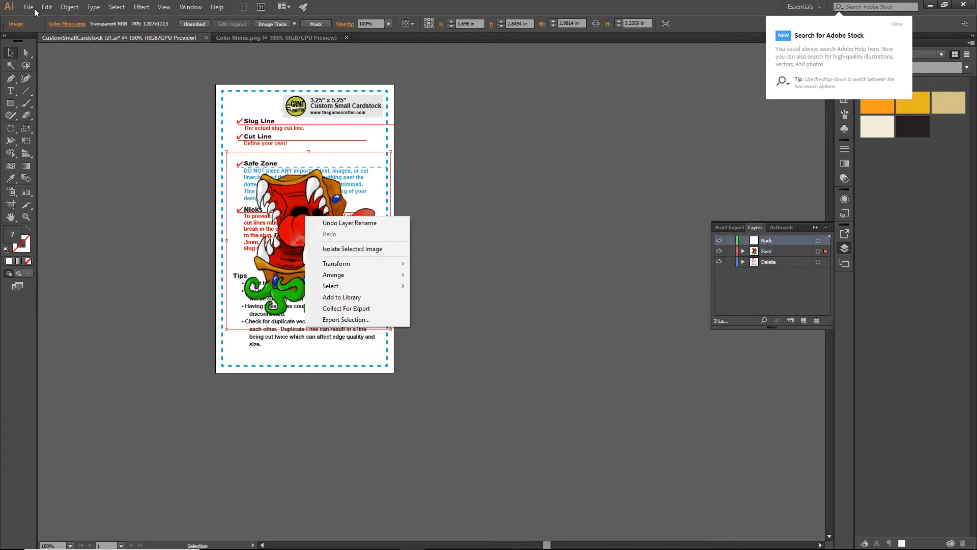
left_click(46, 7)
left_click(61, 66)
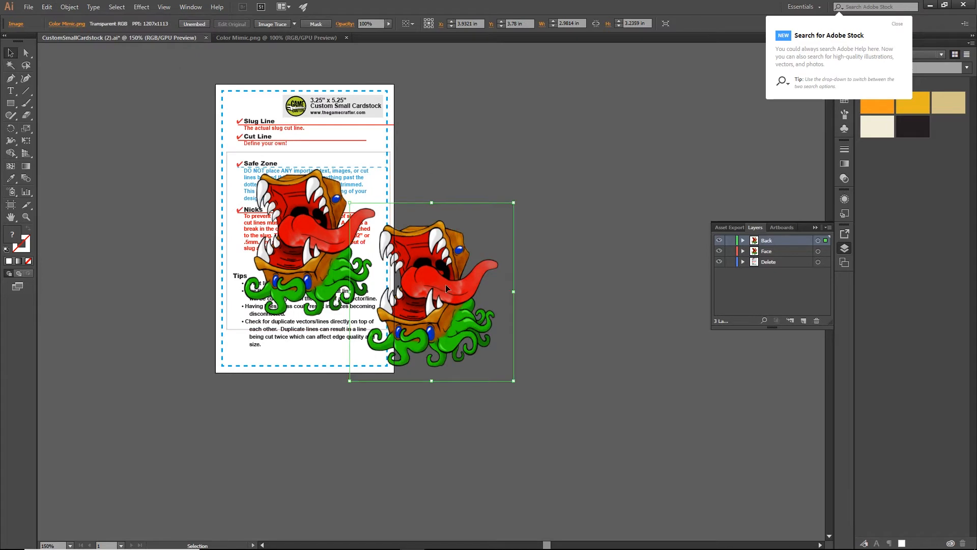
left_click_drag(445, 284, 322, 237)
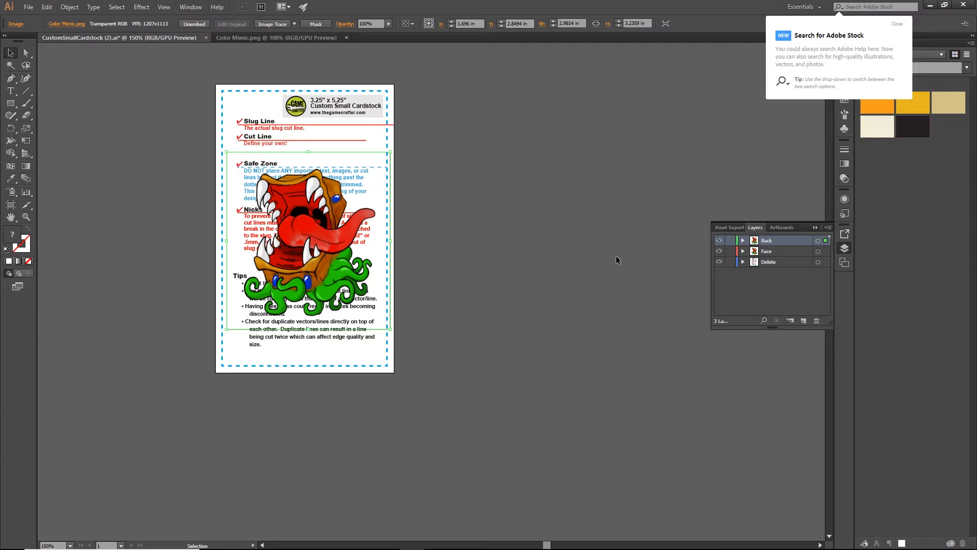
Reflect the mimic copy on the Back layer across the vertical axis.
right_click(310, 241)
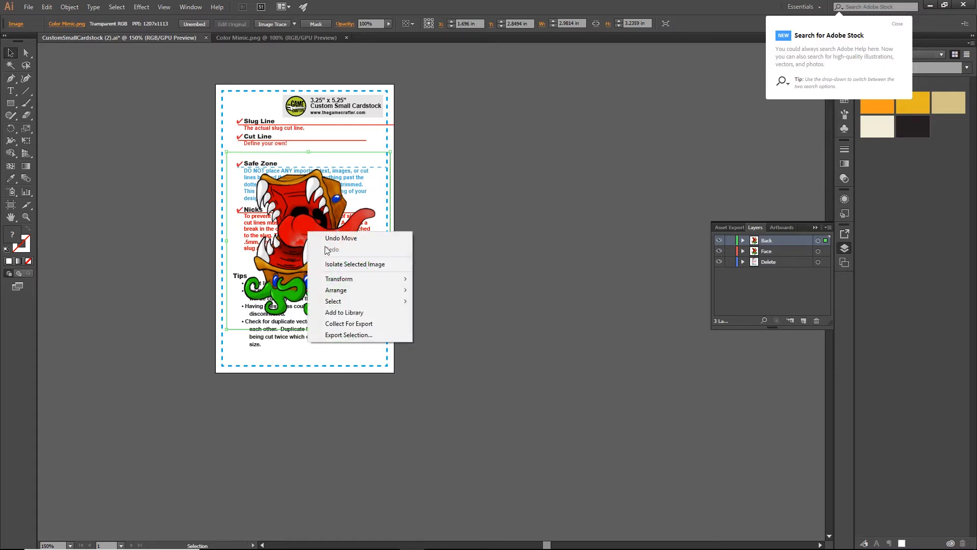
mouse_move(386, 280)
left_click(440, 314)
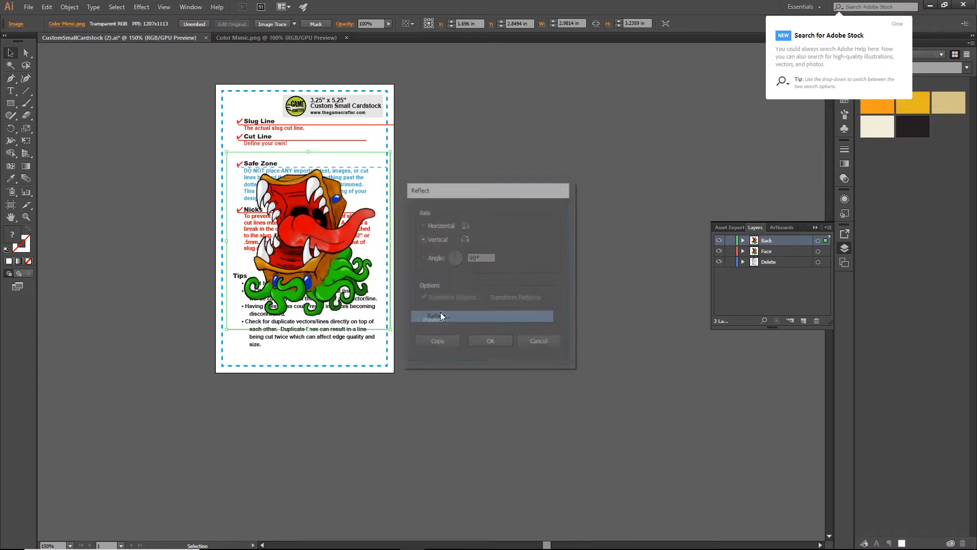
left_click(508, 344)
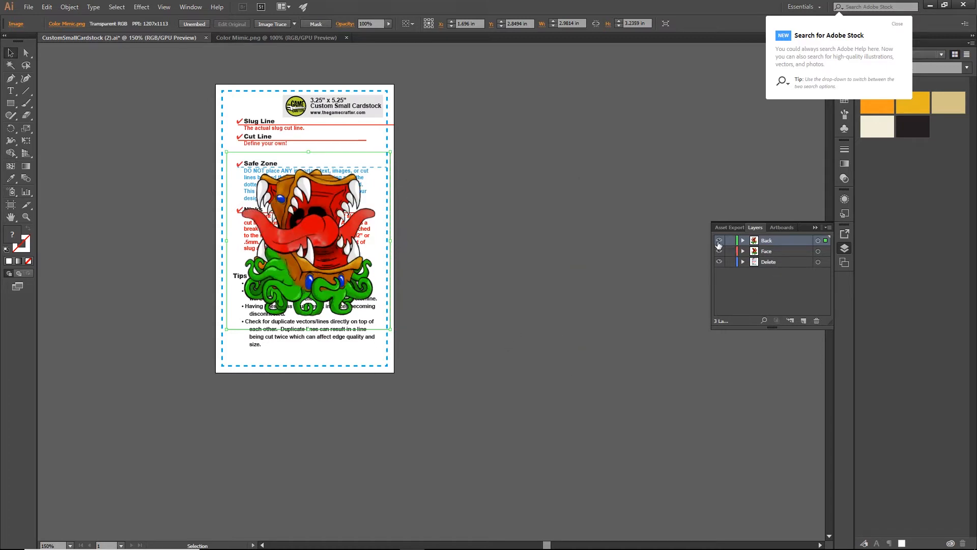
Toggle the Back layer to compare both images, leave it hidden, and lock the Back and Face layers.
left_click(719, 241)
left_click(719, 241)
left_click(718, 242)
left_click(718, 242)
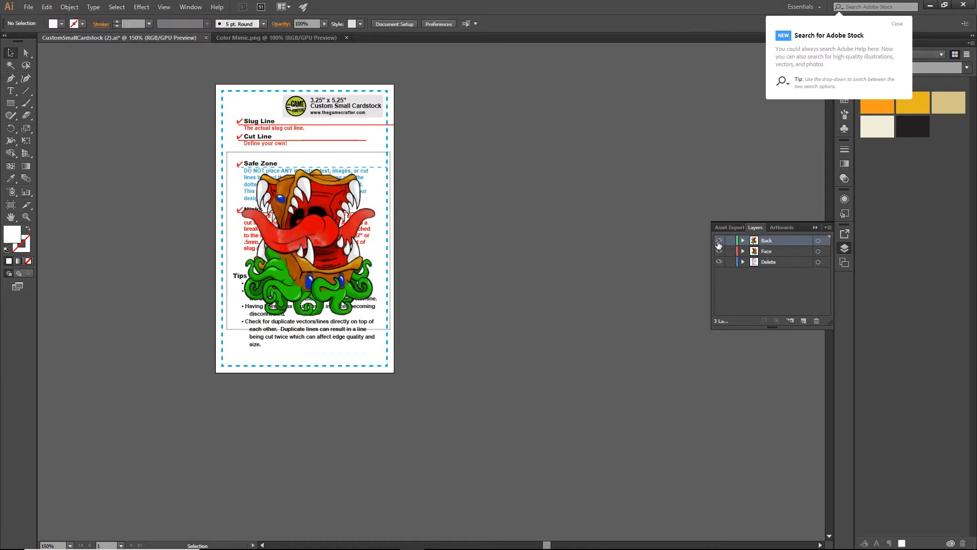
left_click(718, 242)
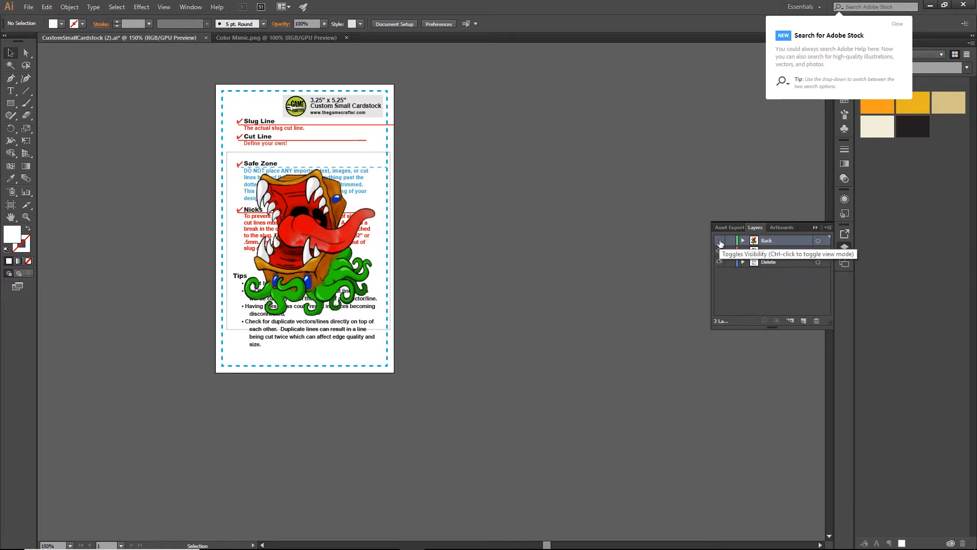
left_click(719, 241)
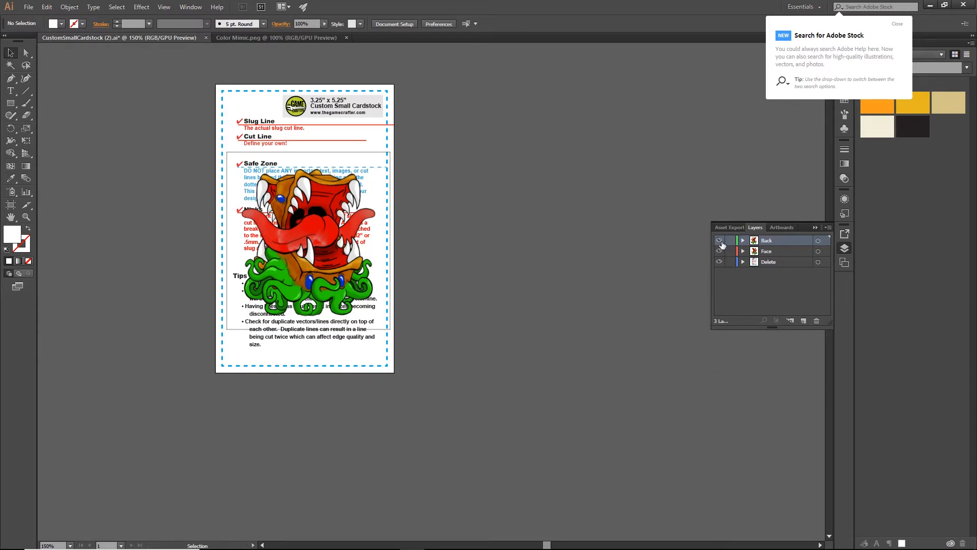
left_click(719, 241)
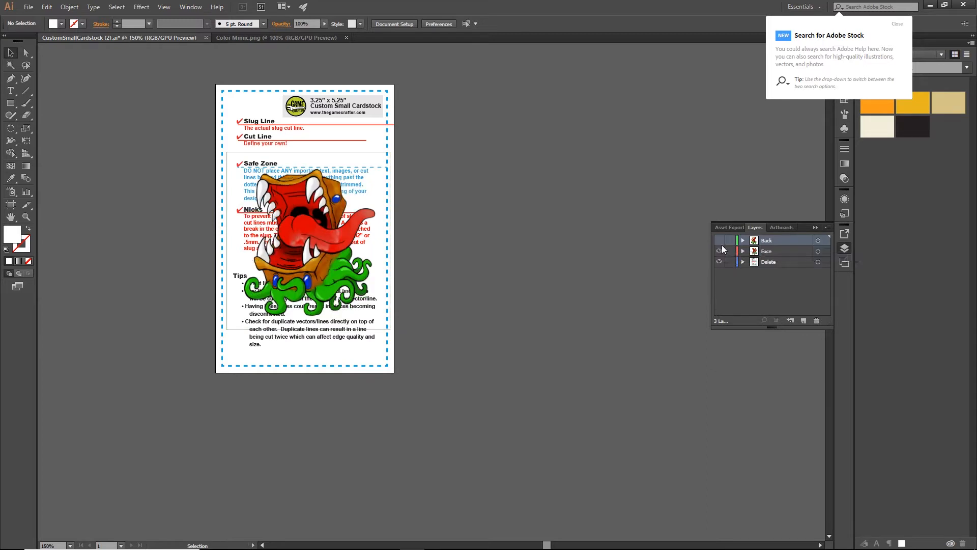
left_click(730, 240)
Add a new layer named cut at the top of the layer stack.
left_click(803, 320)
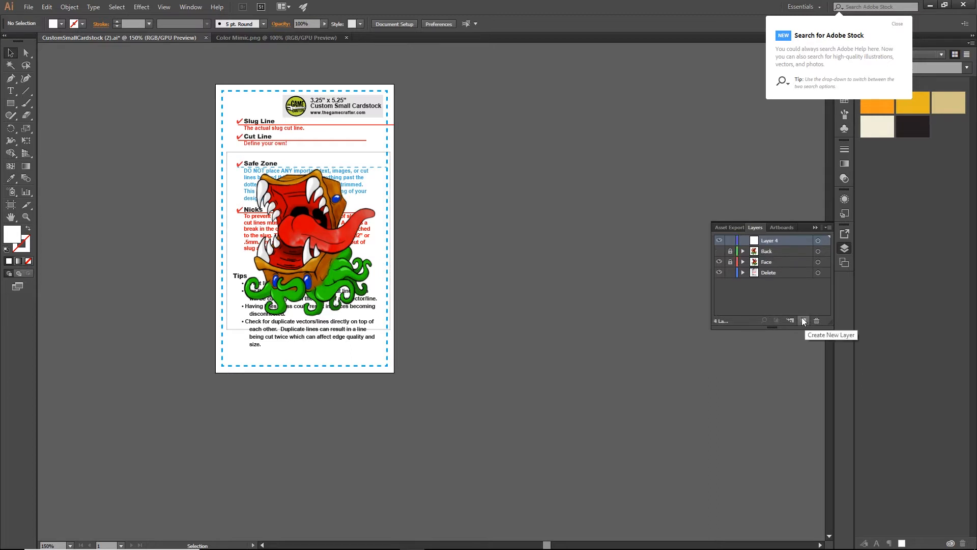
double_click(781, 240)
type("cut")
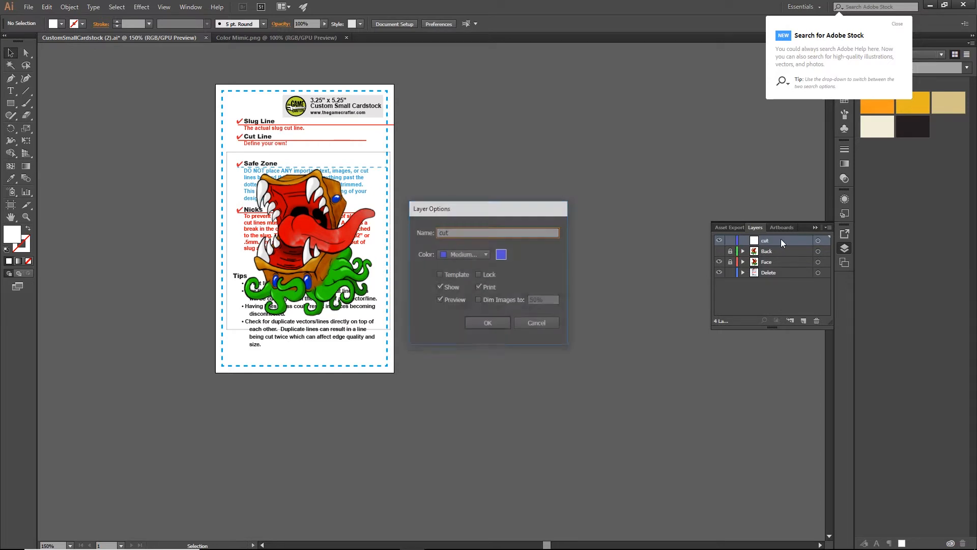
key("Return")
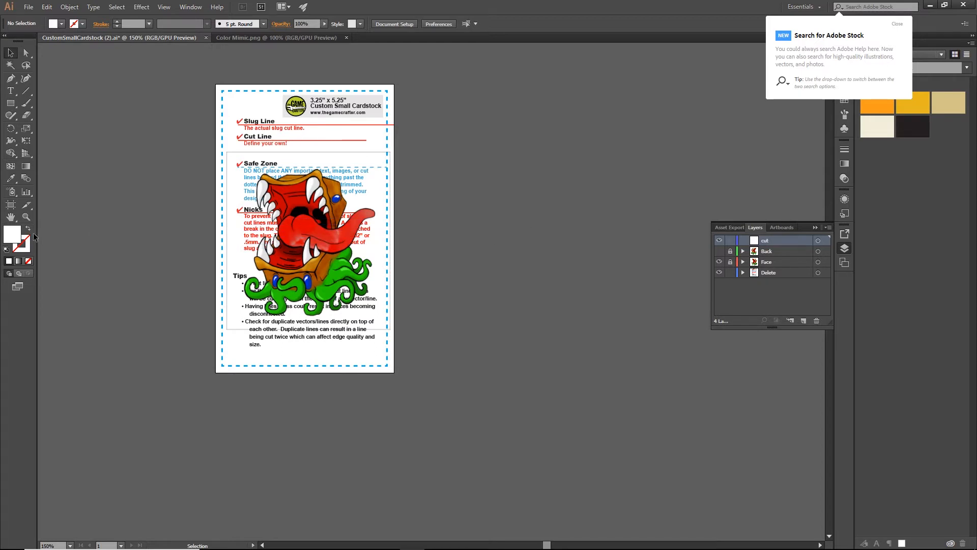
Set the fill to none and the stroke to red, and hide the Delete layer.
left_click(11, 235)
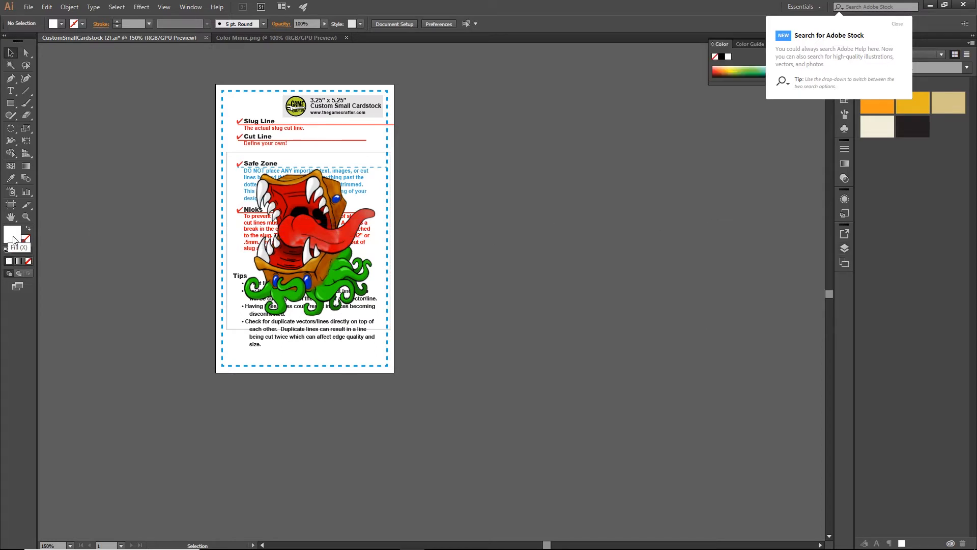
left_click(28, 261)
left_click(714, 72)
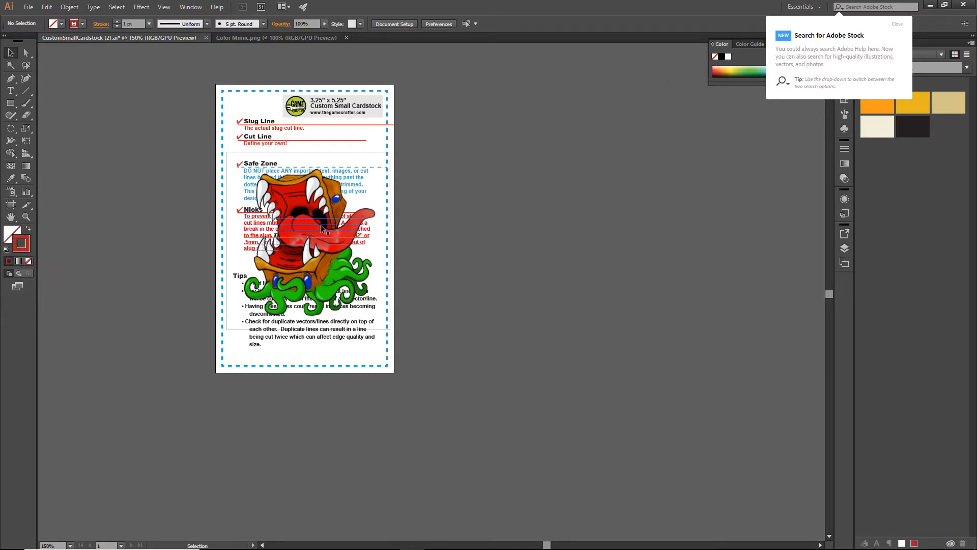
key("F7")
left_click(719, 272)
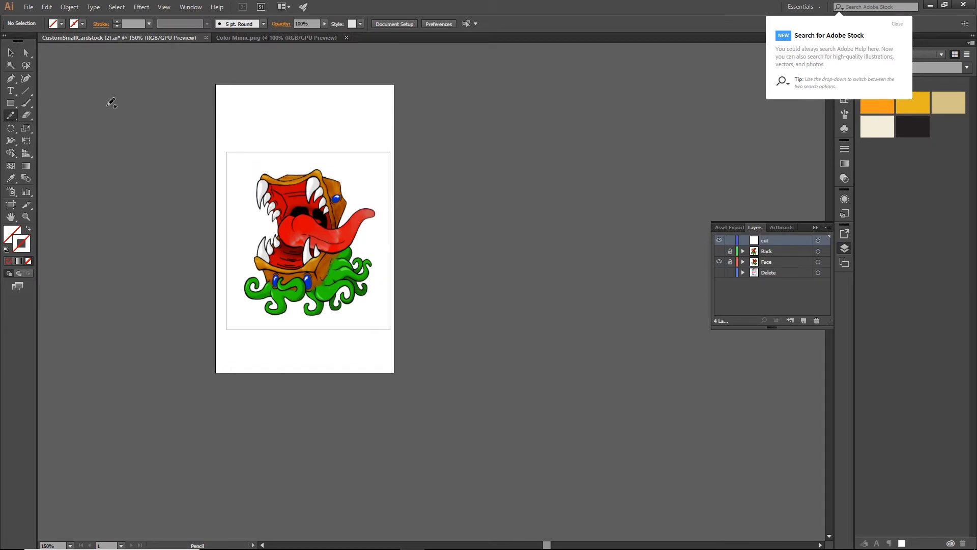
Draw a closed red-stroked Pencil outline around the mimic on the cut layer, about 2.9 in wide and 2.96 in high.
left_click(11, 116)
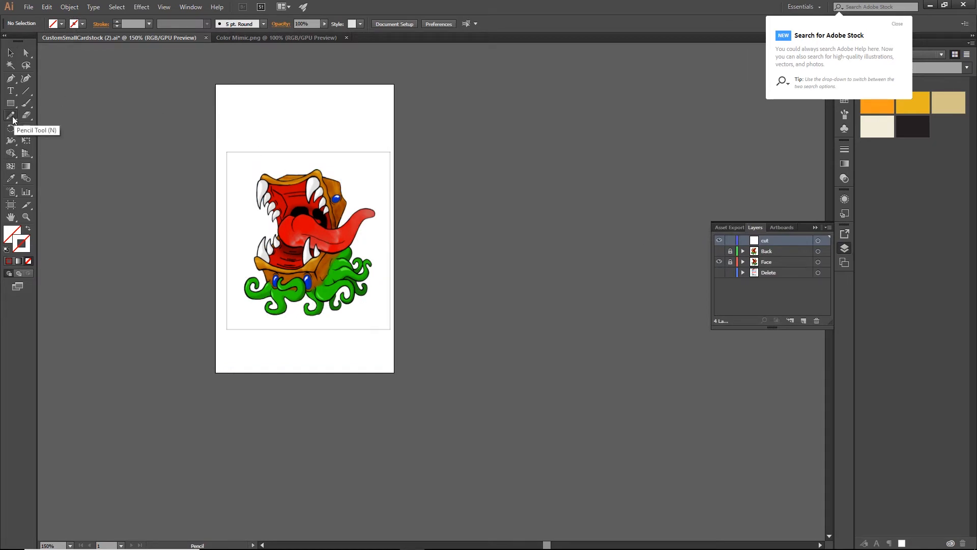
key("comma")
mouse_move(251, 179)
left_mouse_down()
mouse_move(330, 163)
mouse_move(388, 213)
mouse_move(373, 299)
mouse_move(342, 320)
mouse_move(296, 325)
mouse_move(244, 311)
mouse_move(229, 266)
mouse_move(252, 213)
mouse_move(249, 177)
left_mouse_up()
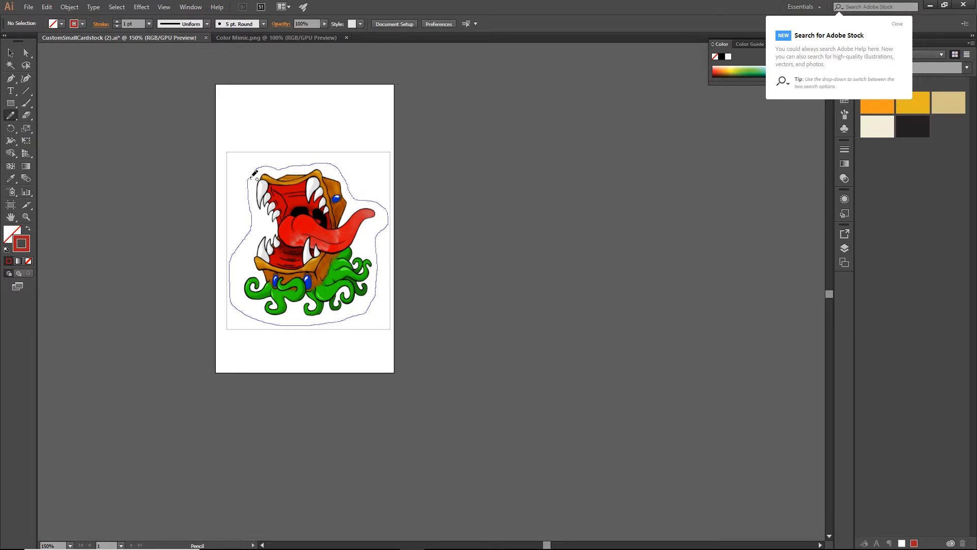
Show the Delete layer's guides and redraw the cut line's bulge around the tongue tip so it stays inside the dashed safe zone.
left_click(846, 248)
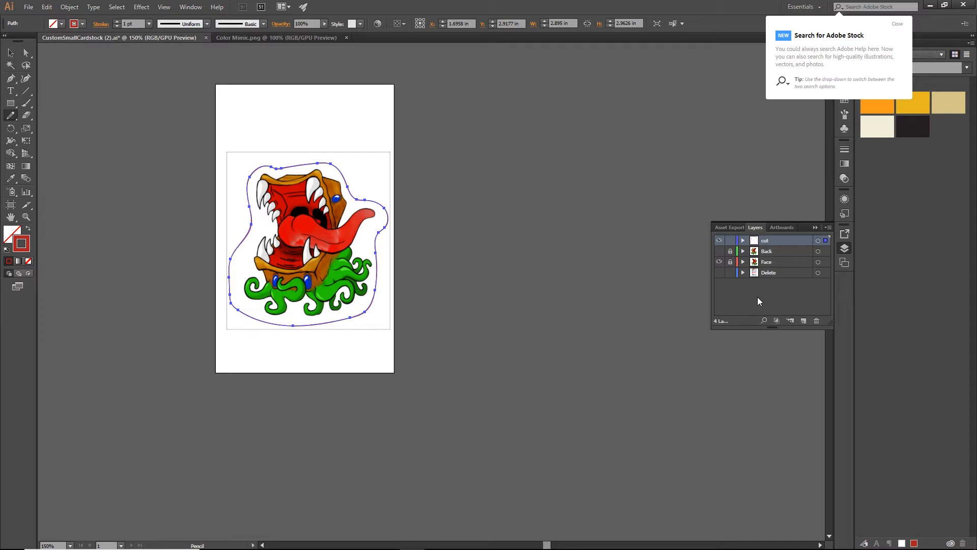
left_click(719, 272)
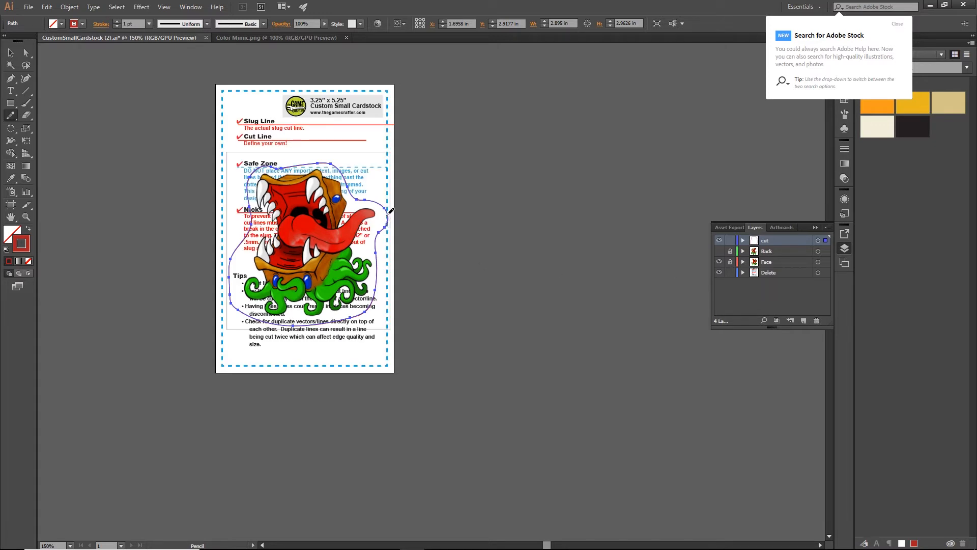
left_click_drag(386, 210, 385, 227)
Hide the cut and Delete layers and export the Face artwork to the Desktop as a 300 ppi PNG named Face image, using all artboards.
left_click(719, 240)
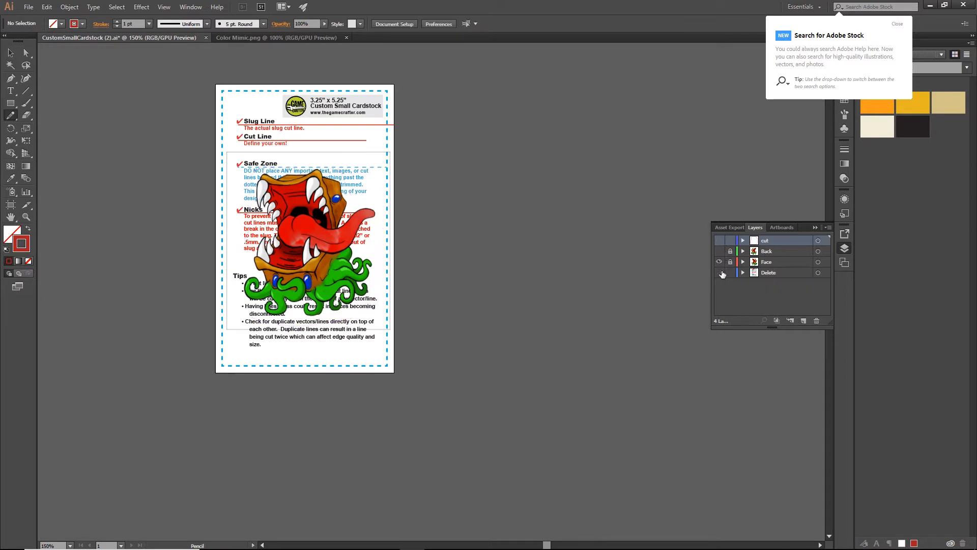
left_click(719, 272)
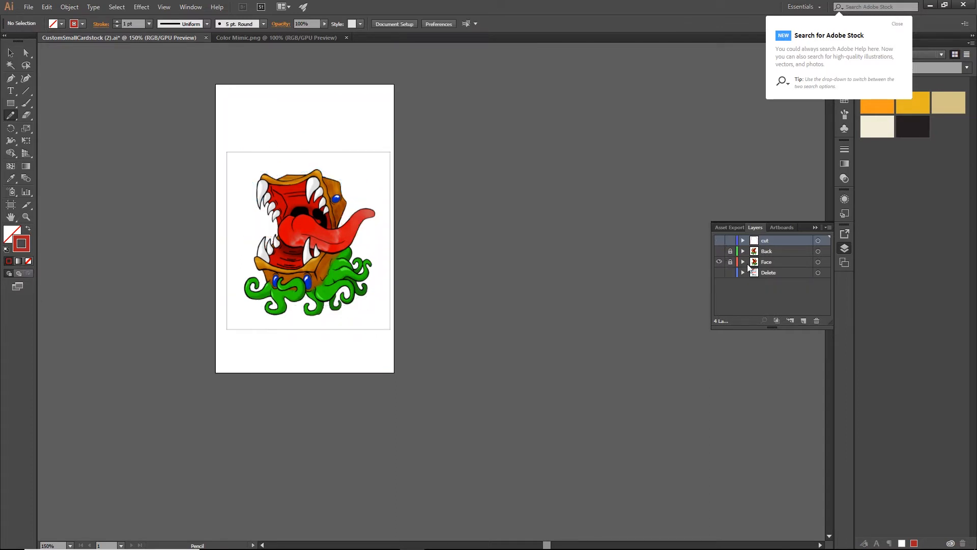
left_click(29, 7)
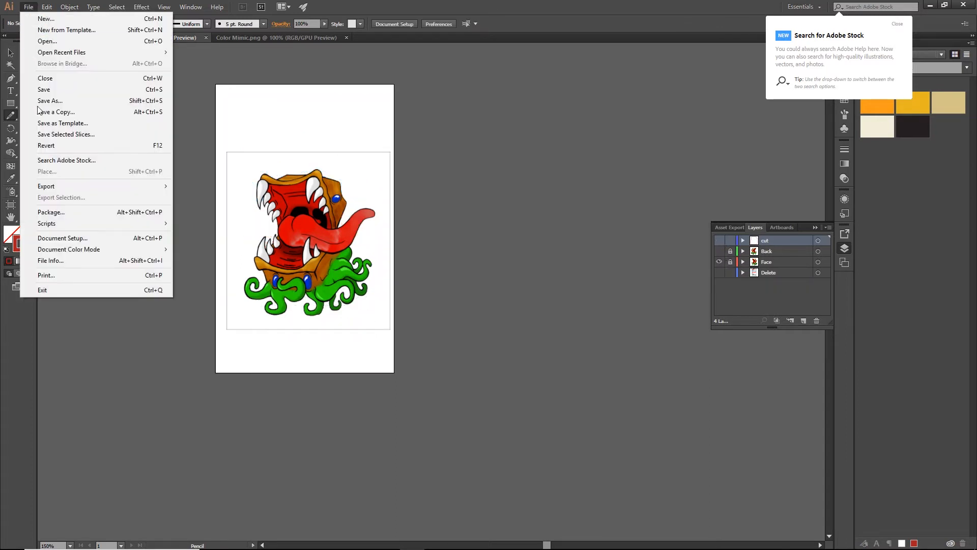
mouse_move(77, 187)
left_click(194, 197)
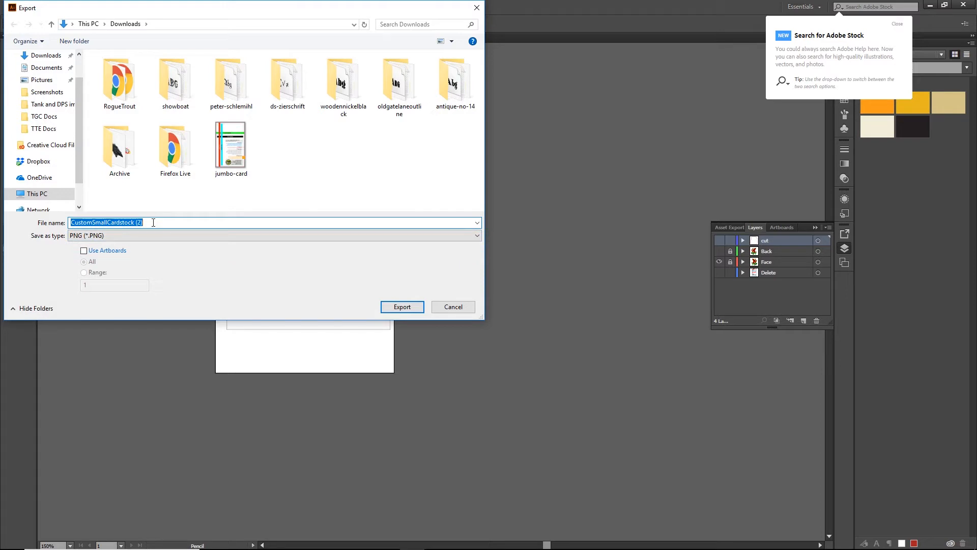
type("Fac")
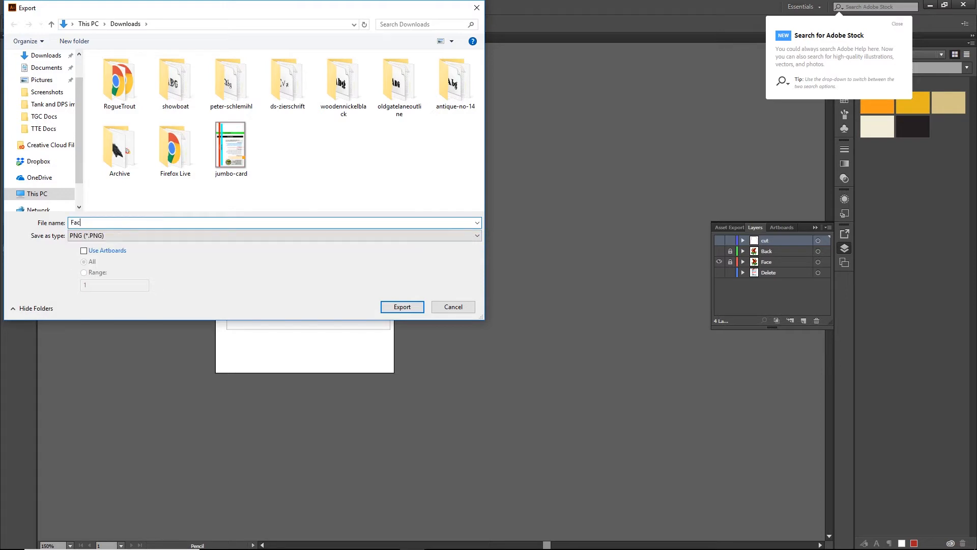
type("e image")
left_click(83, 251)
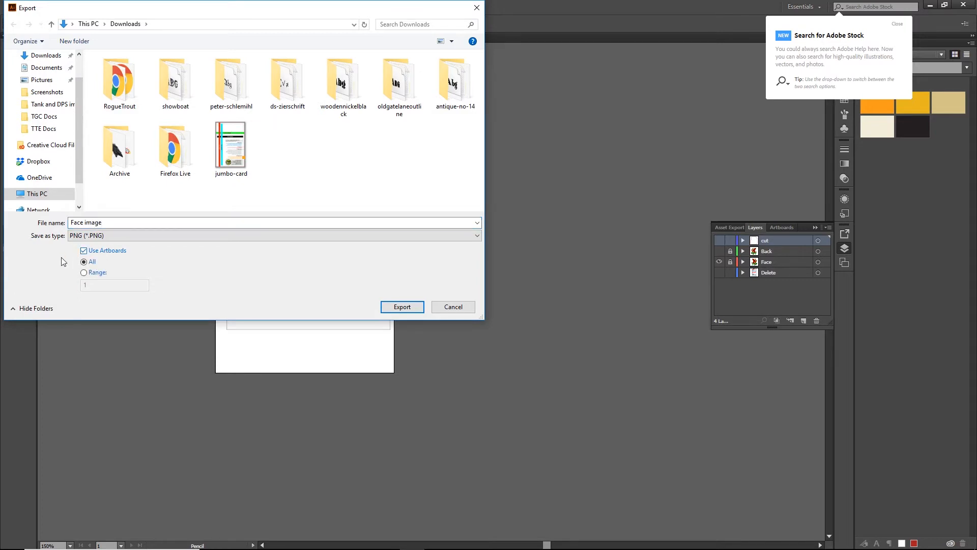
scroll(48, 78, "up", 1)
left_click(46, 77)
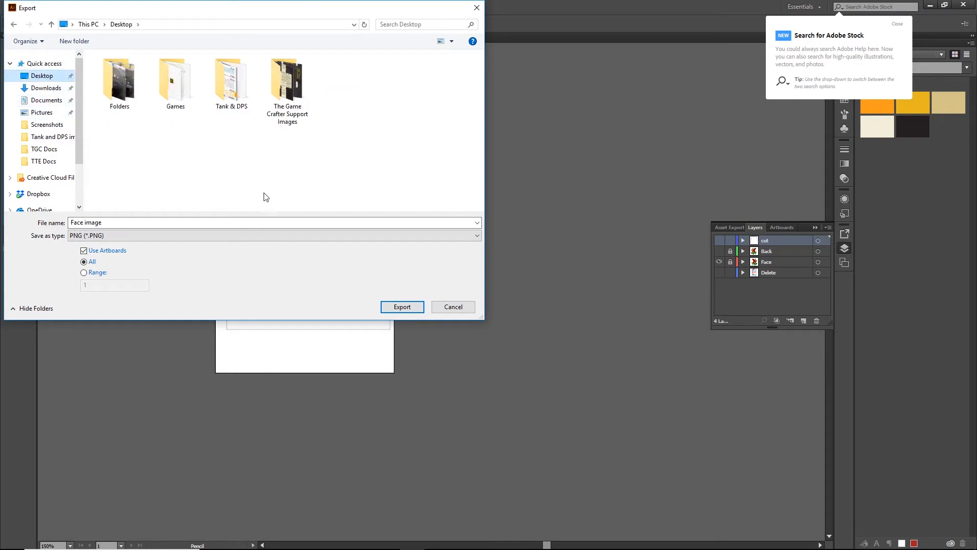
left_click(417, 307)
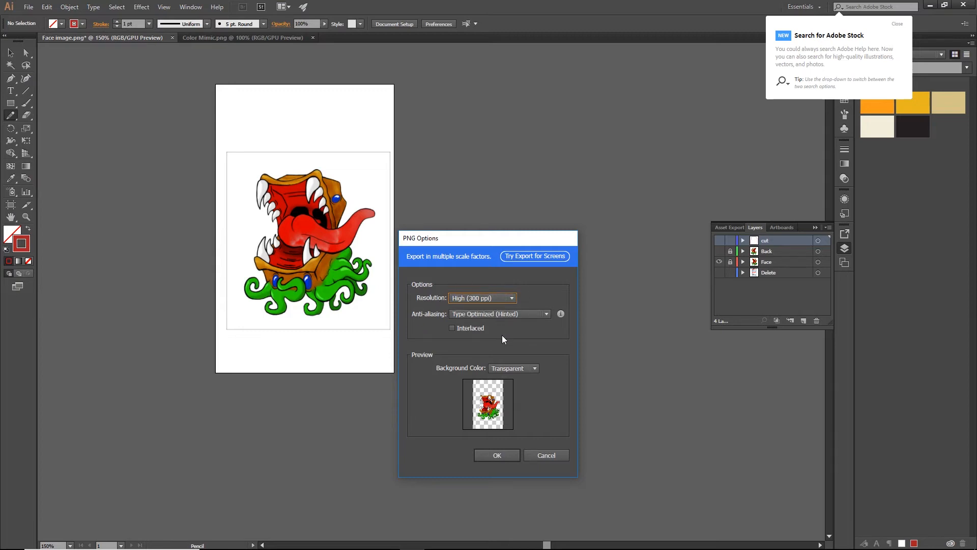
left_click(514, 459)
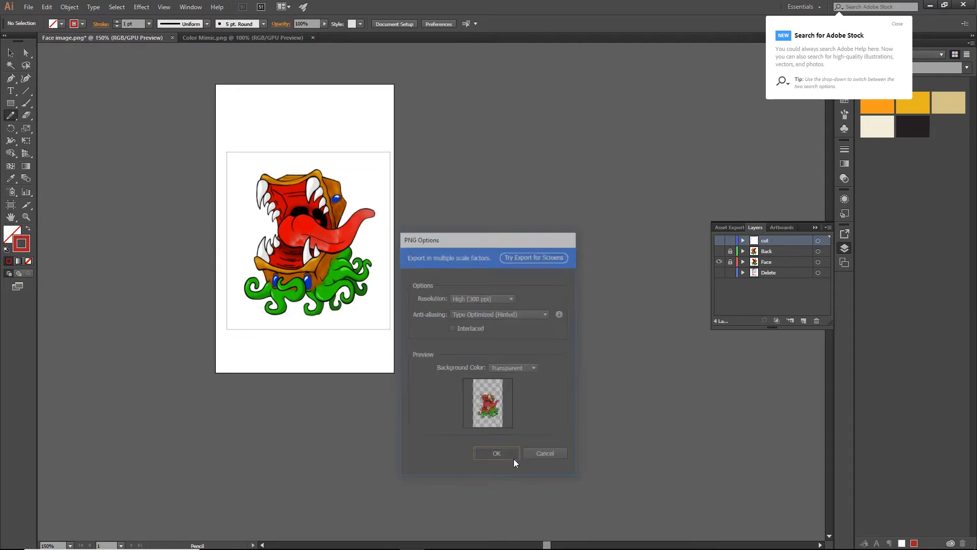
Show the Back layer instead of Face and export it to the Desktop as a 300 ppi PNG named Back image, using artboards.
left_click(719, 262)
left_click(719, 251)
left_click(26, 7)
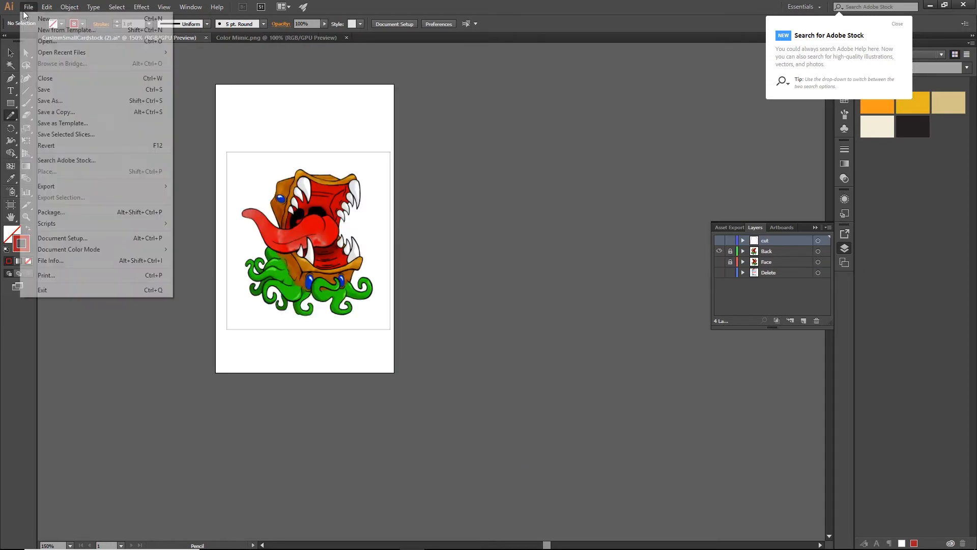
left_click(193, 195)
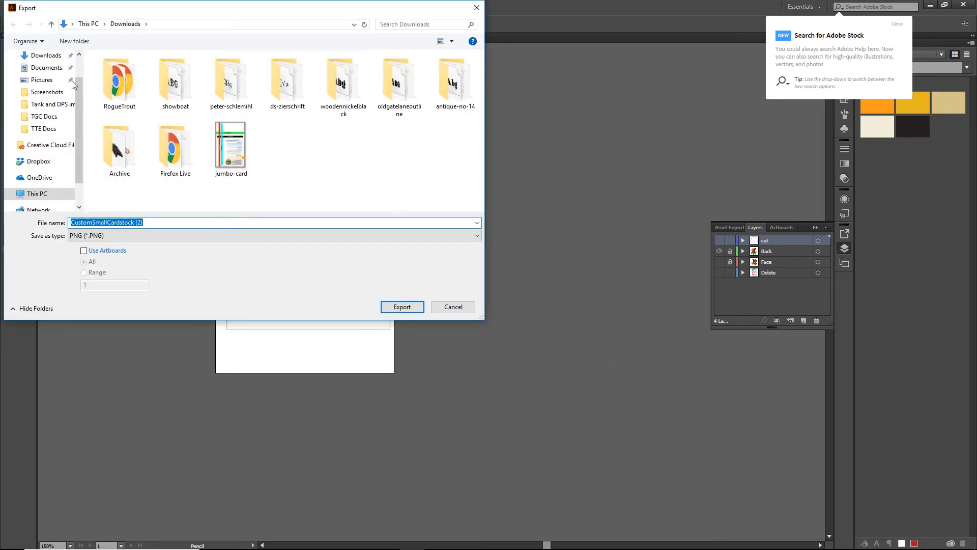
scroll(47, 74, "up", 1)
left_click(43, 75)
left_click(152, 222)
type("Back image")
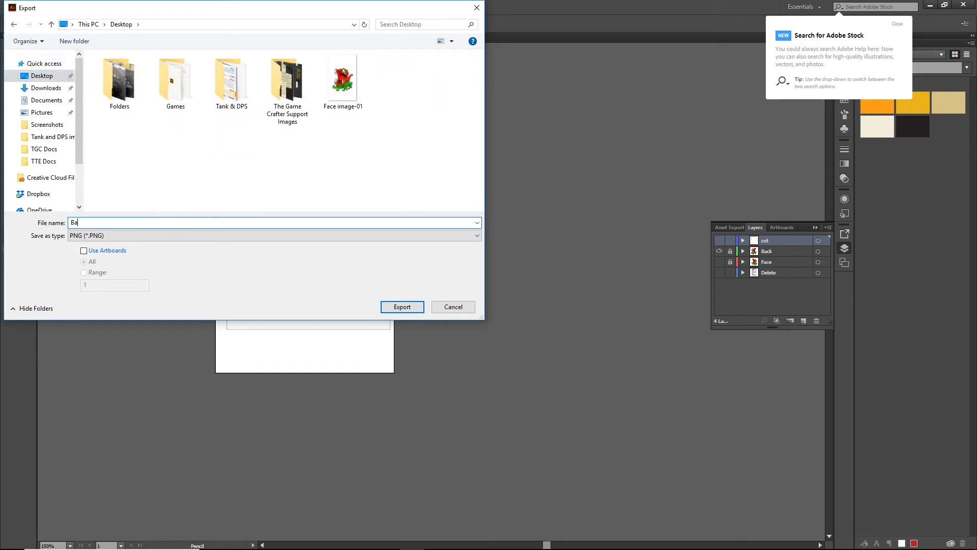
left_click(84, 250)
left_click(385, 307)
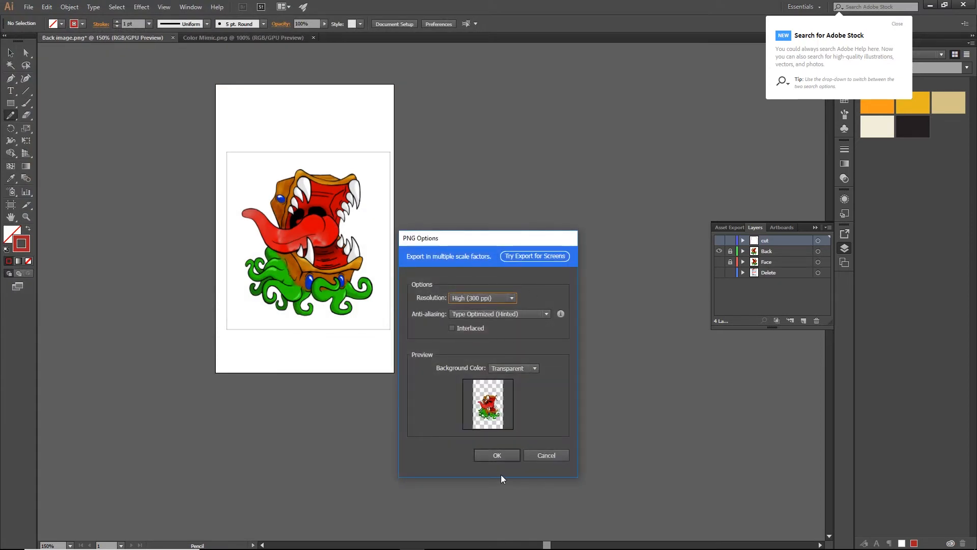
left_click(500, 459)
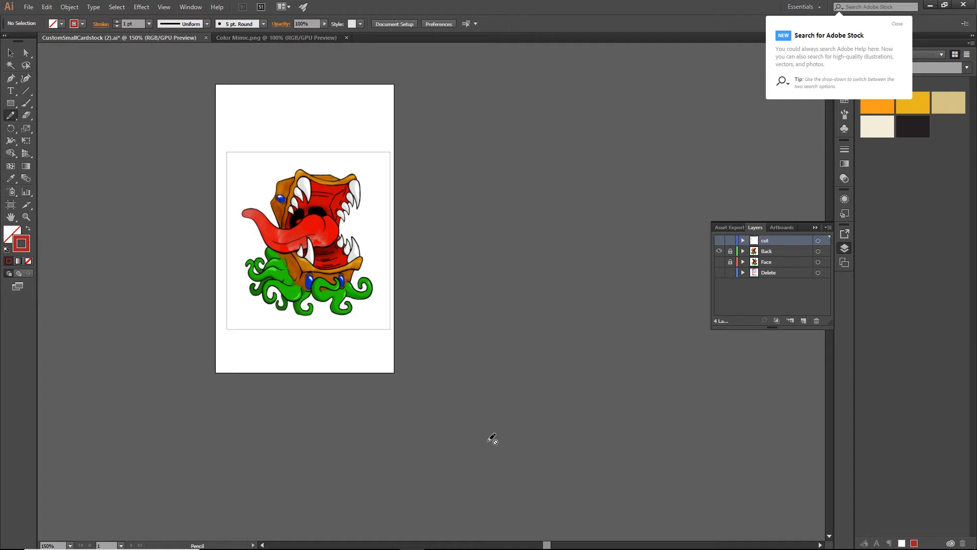
Delete the Delete, Face and Back layers with their artwork, and make the remaining cut layer visible.
left_click(783, 273)
left_click(817, 320)
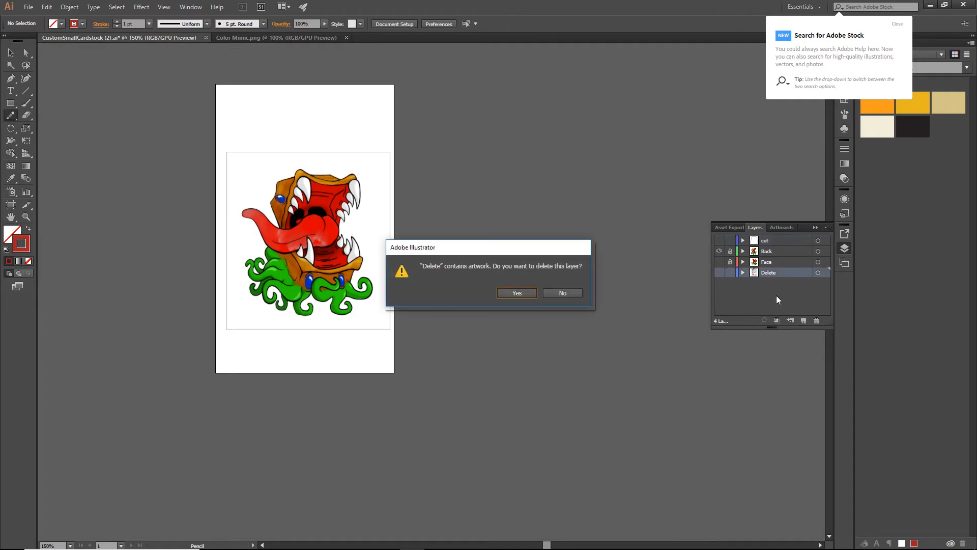
key("Return")
left_click(774, 261)
left_click(816, 320)
key("Return")
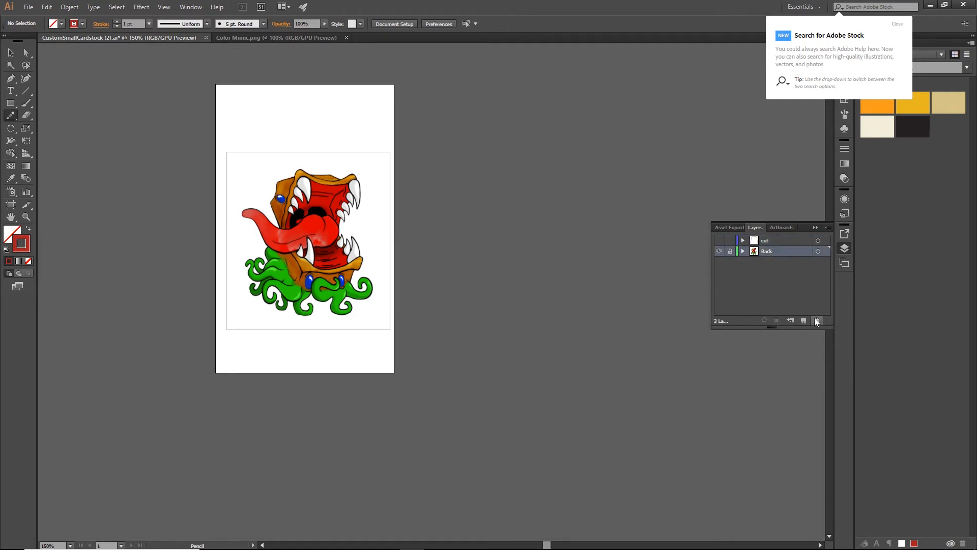
left_click(816, 320)
key("Return")
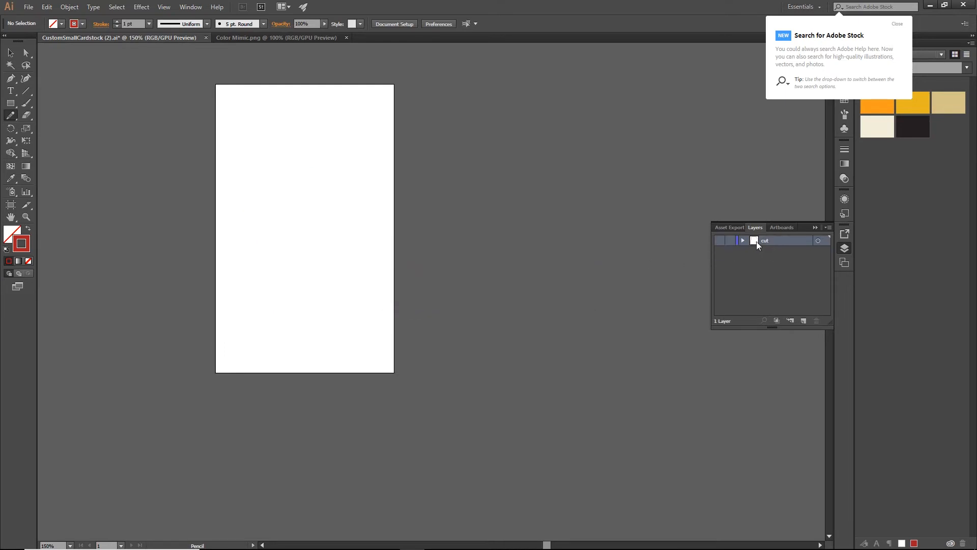
left_click(724, 239)
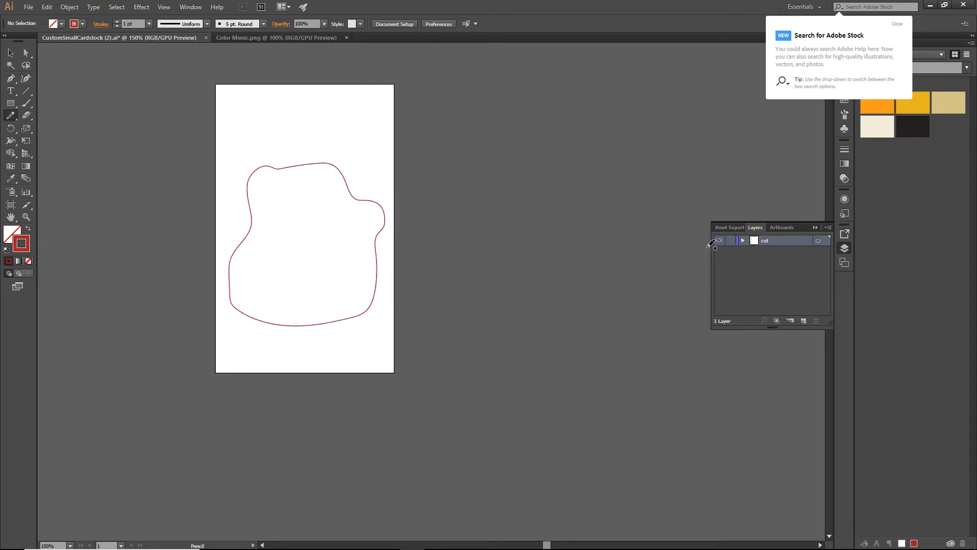
Save the cut line to the Desktop as an SVG 1.1 file named Cut file, using all artboards.
left_click(28, 7)
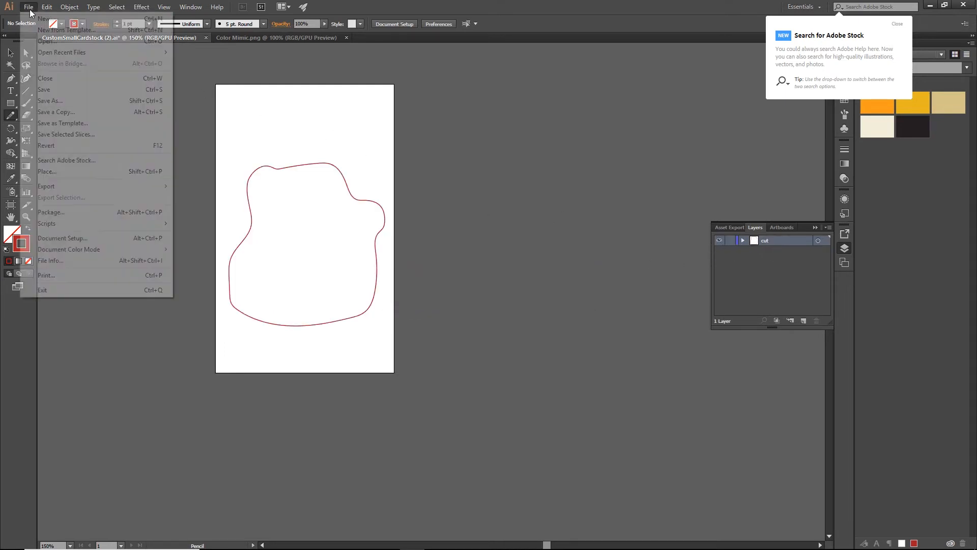
left_click(60, 101)
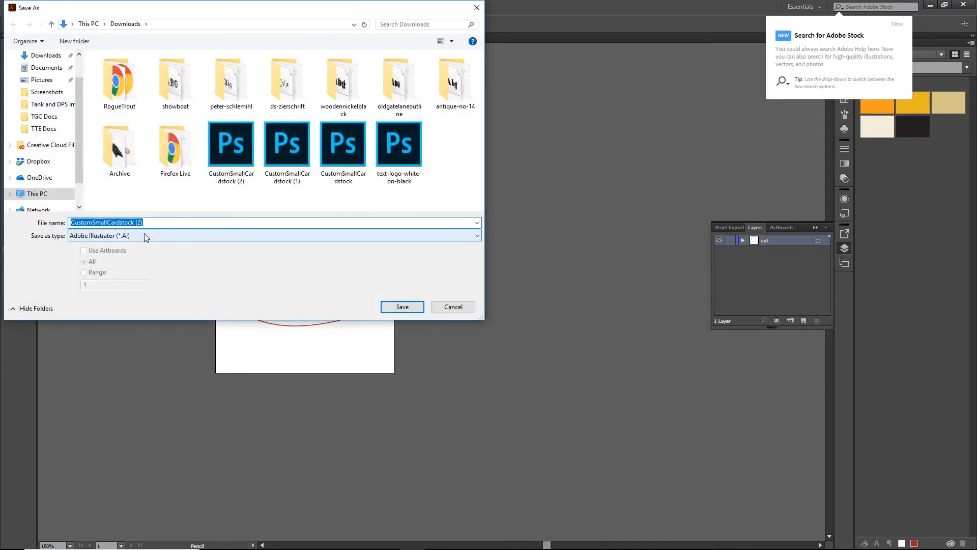
left_click(146, 235)
left_click(127, 276)
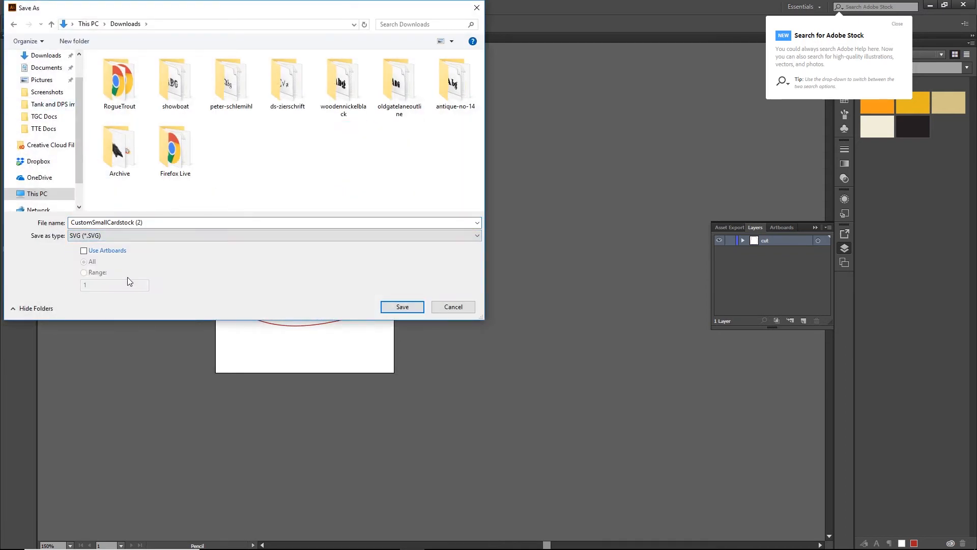
left_click(84, 251)
scroll(44, 80, "up", 1)
left_click(45, 76)
left_click_drag(158, 222, 40, 220)
type("Cut file")
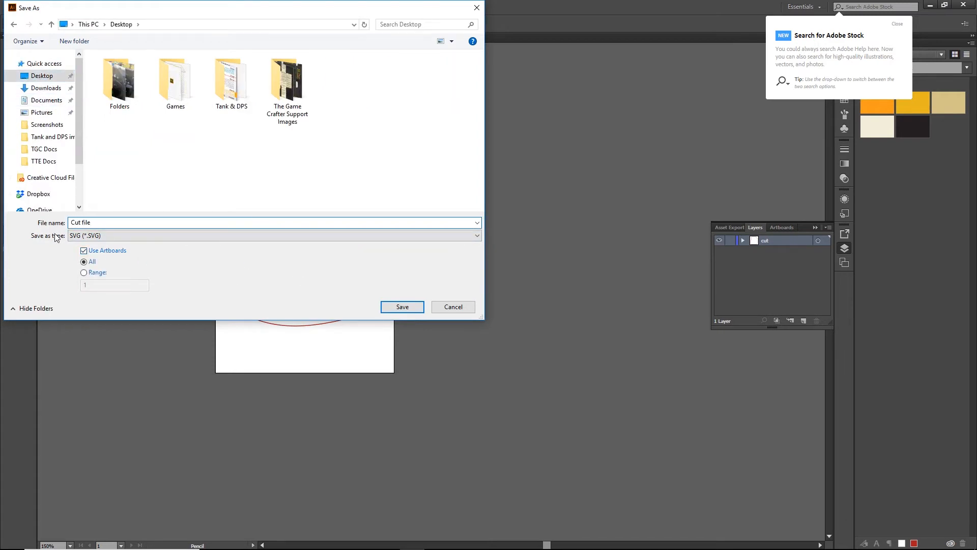
left_click(392, 312)
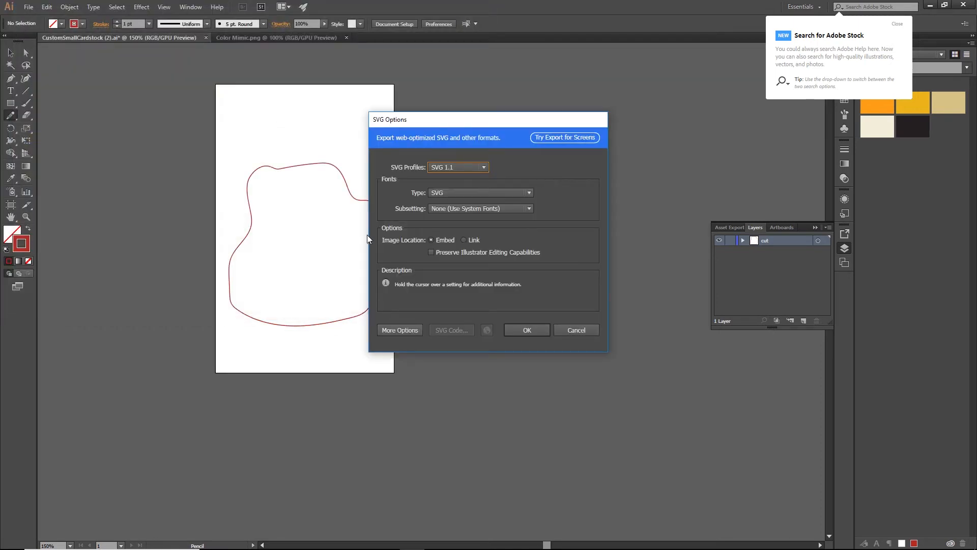
left_click(526, 329)
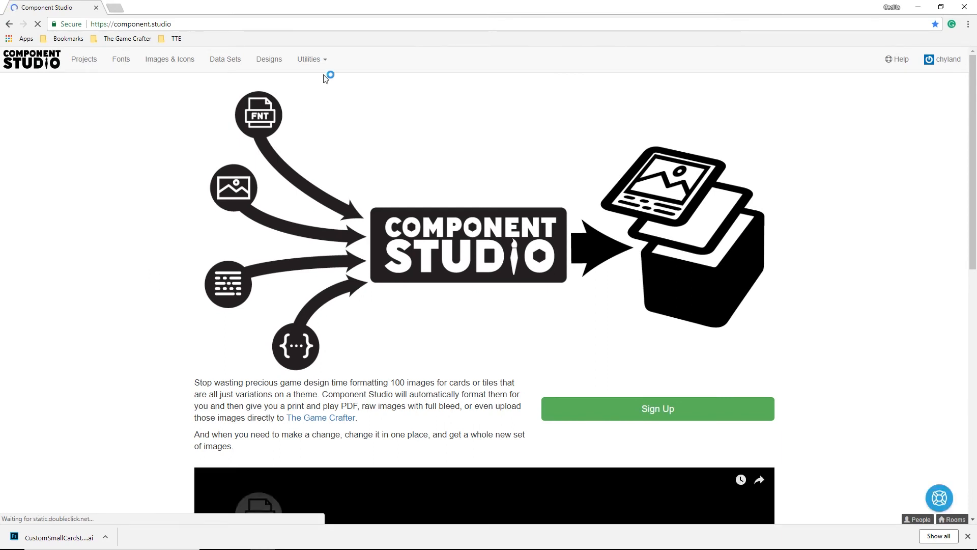
Open Component Studio's SVG Optimizer in the browser and load Cut file-01 from the Desktop into it.
left_click(311, 59)
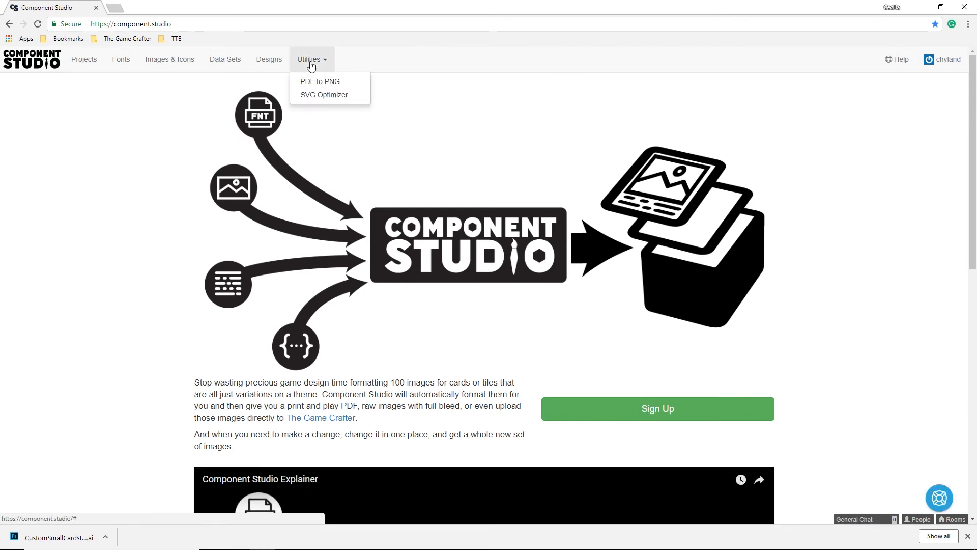
left_click(321, 95)
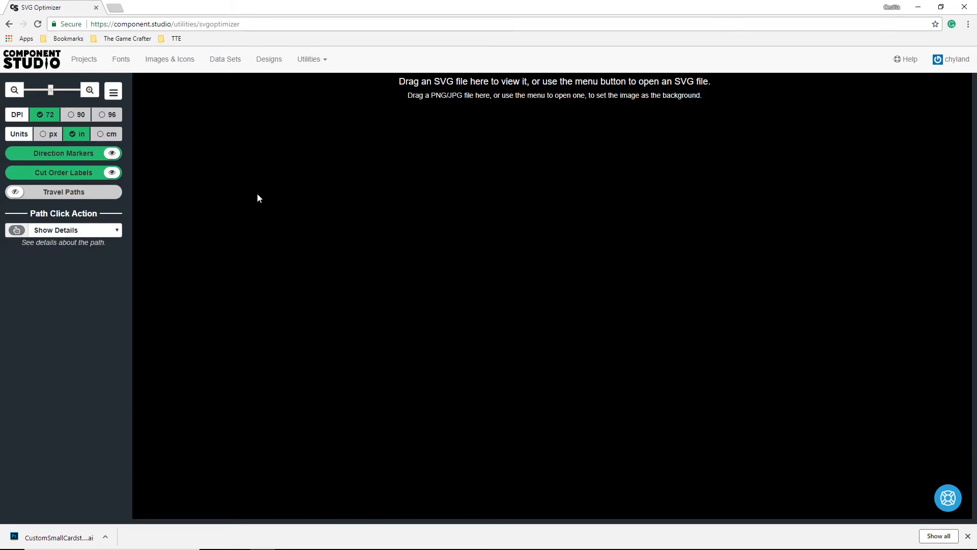
mouse_move(170, 545)
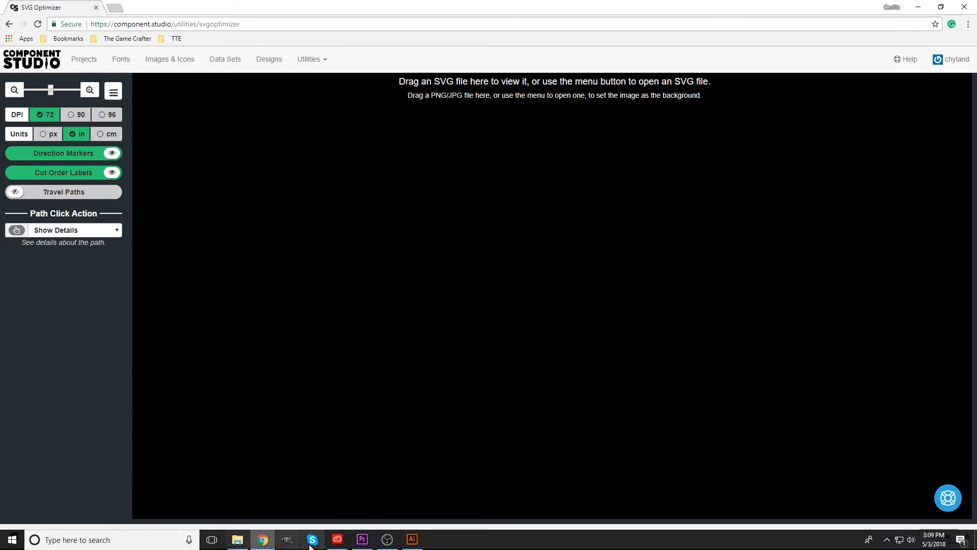
left_click(240, 544)
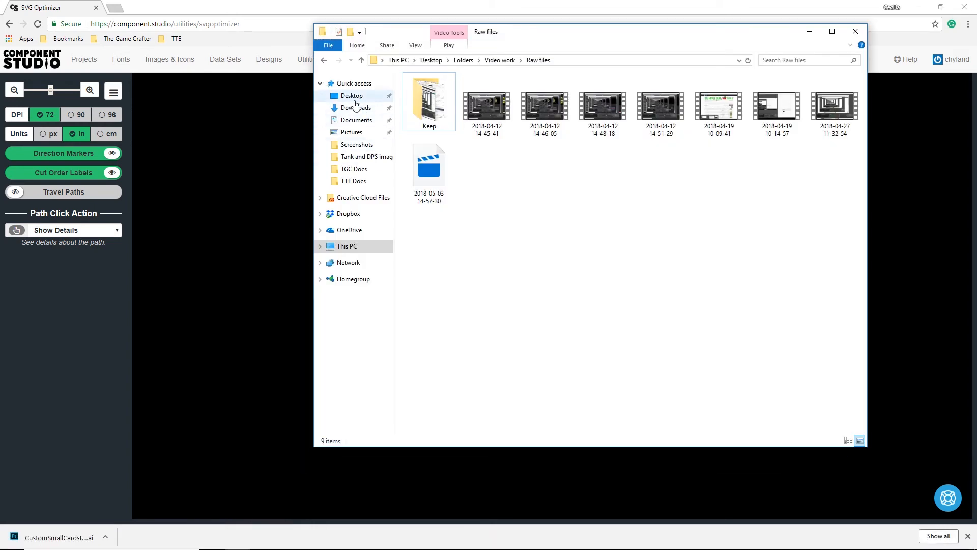
left_click(354, 99)
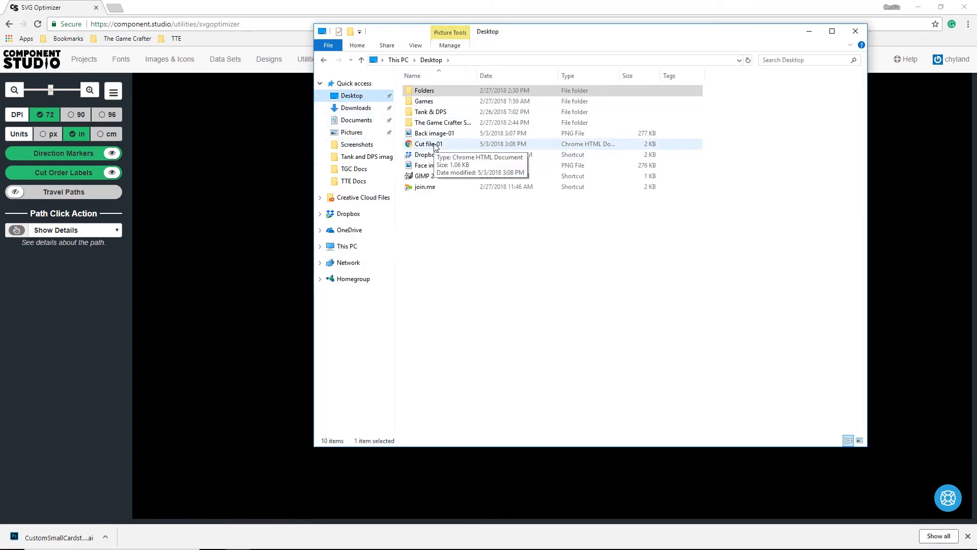
left_click_drag(435, 147, 236, 182)
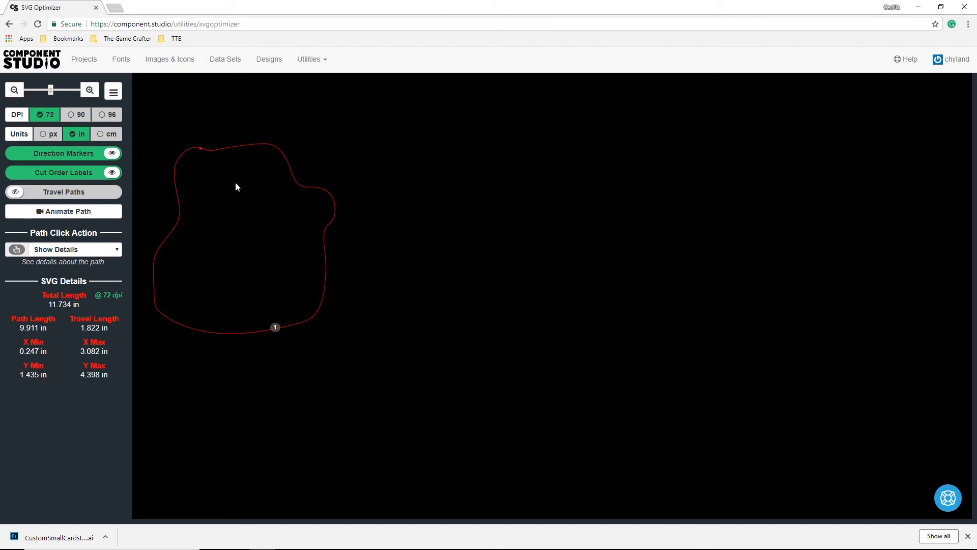
Split the cut path at a point on its upper edge, using Split at Point with a 0.010 in cut width.
left_click(113, 249)
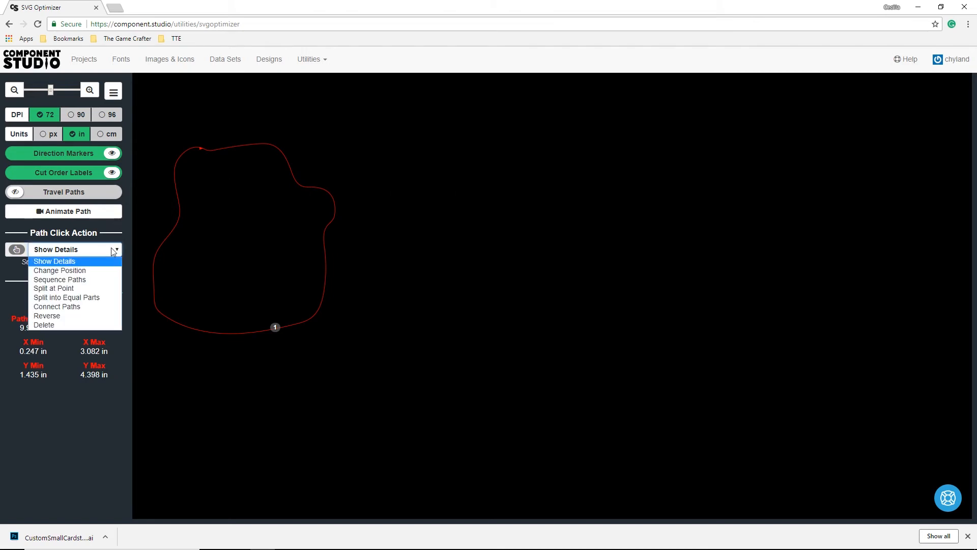
left_click(84, 288)
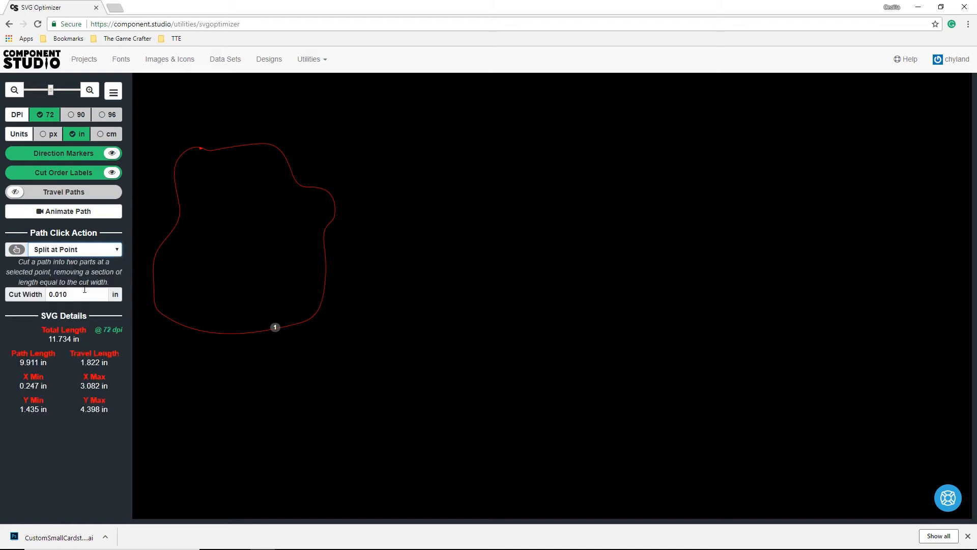
left_click(275, 329)
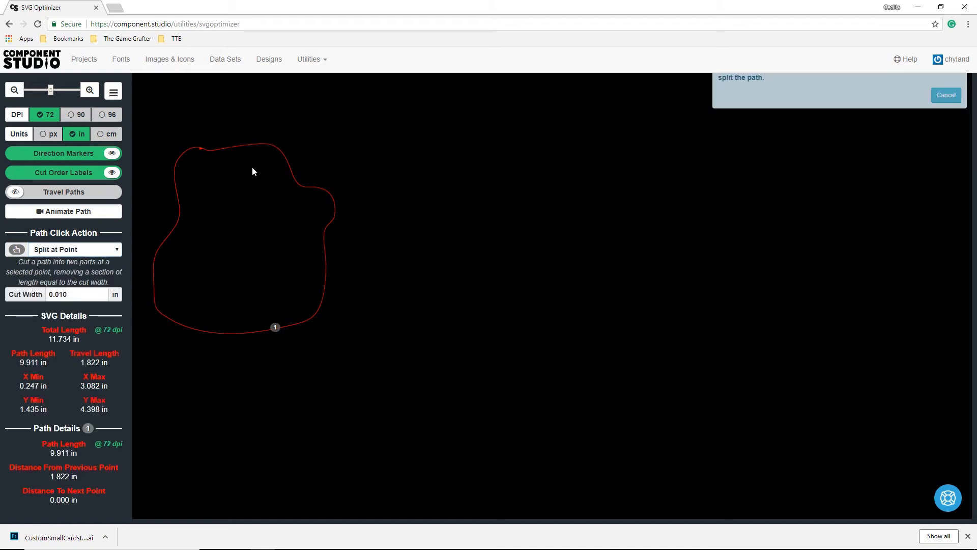
left_click(234, 147)
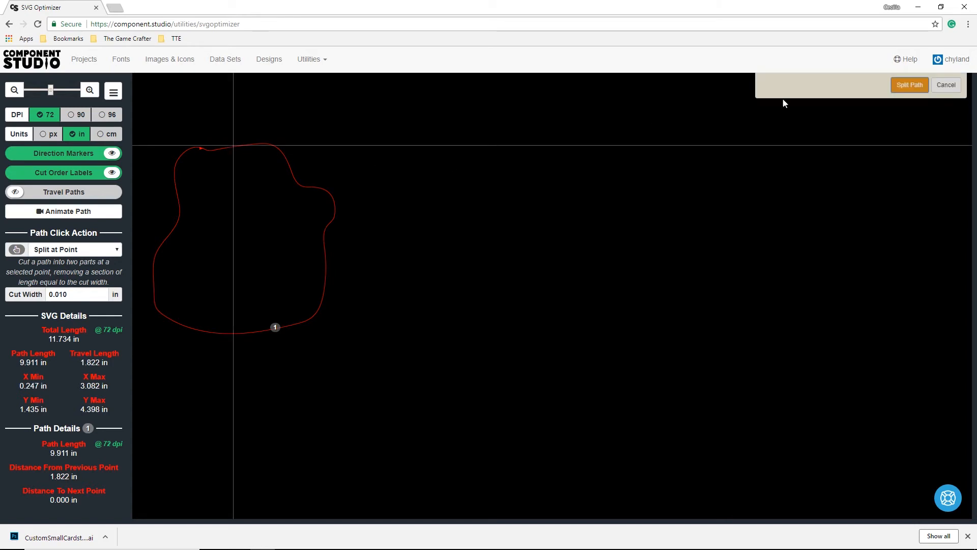
left_click(910, 86)
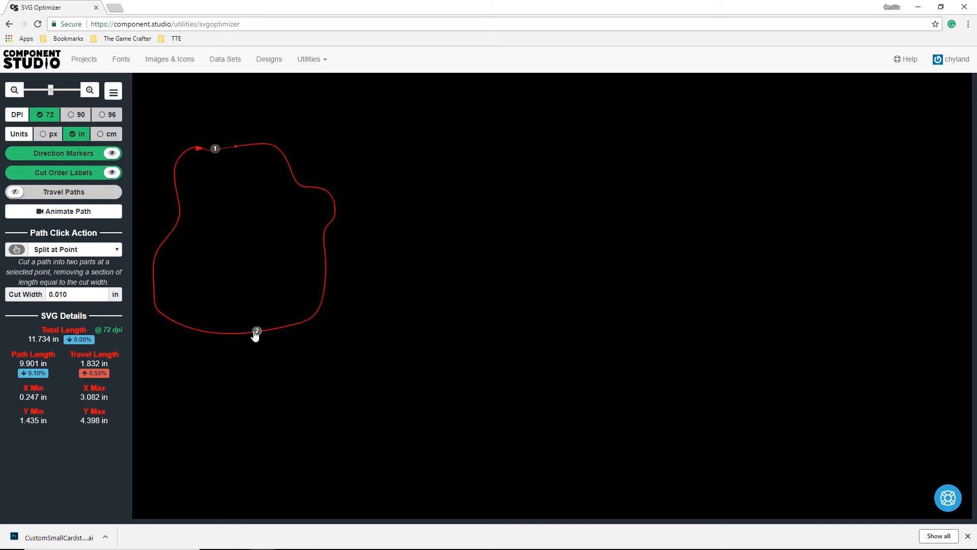
Split path 2 at the outline's lower-left corner and on the bump of its right side to add two more nicks.
left_click(258, 332)
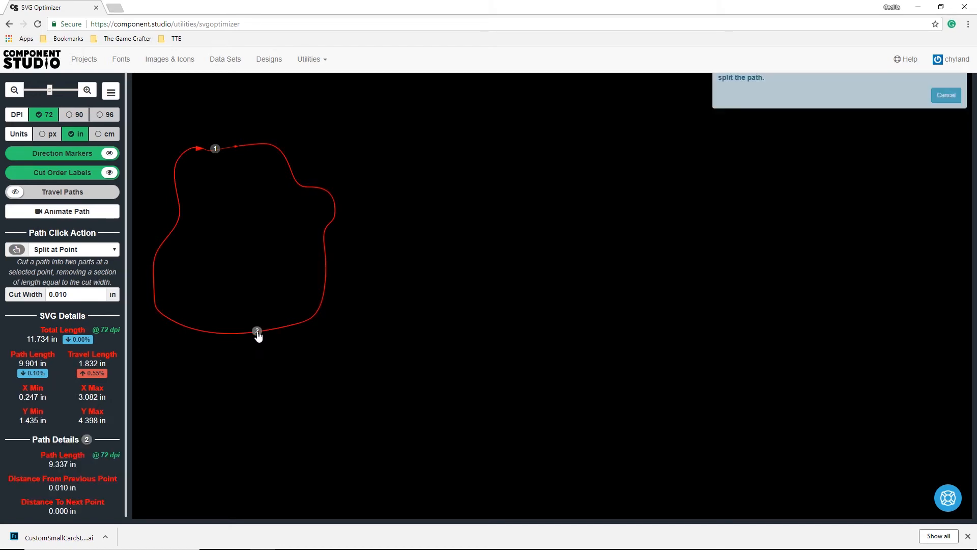
left_click(171, 322)
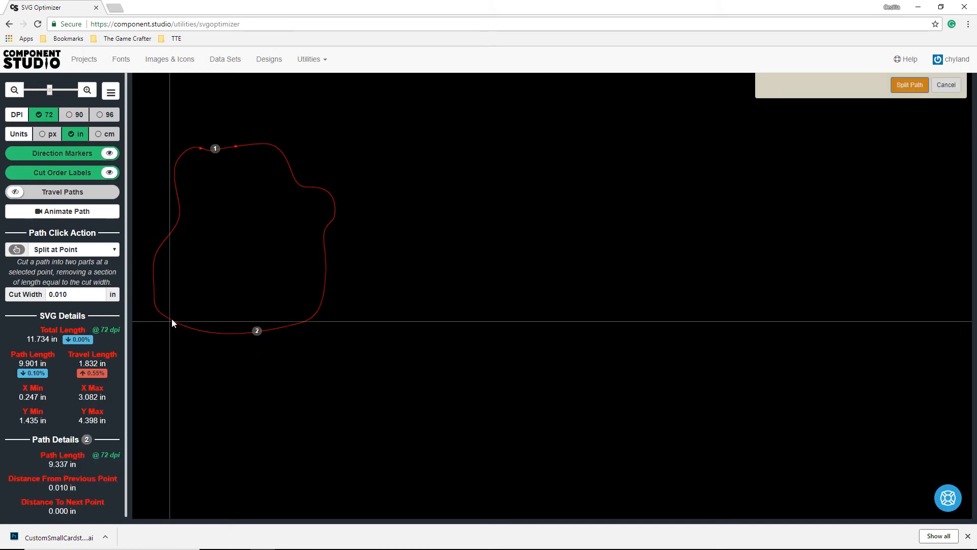
left_click(906, 84)
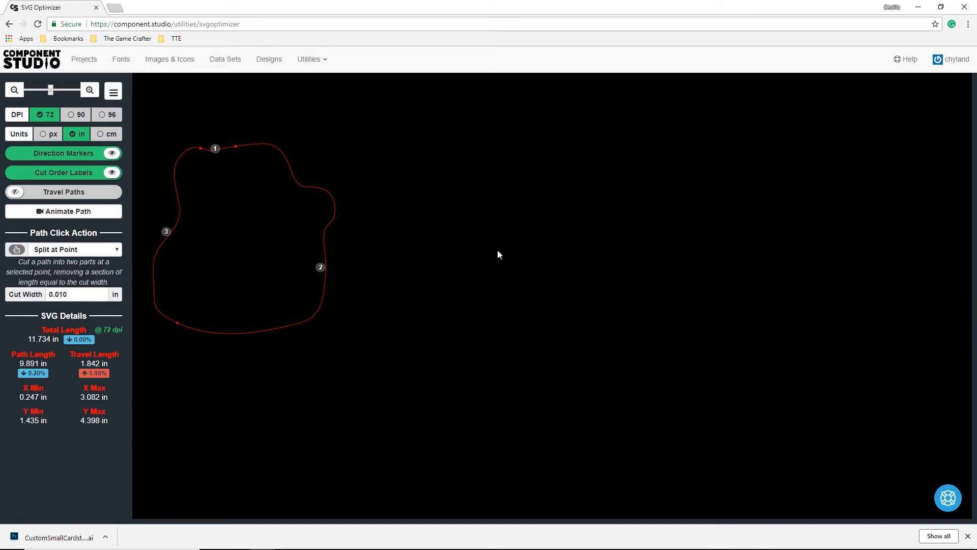
left_click(324, 271)
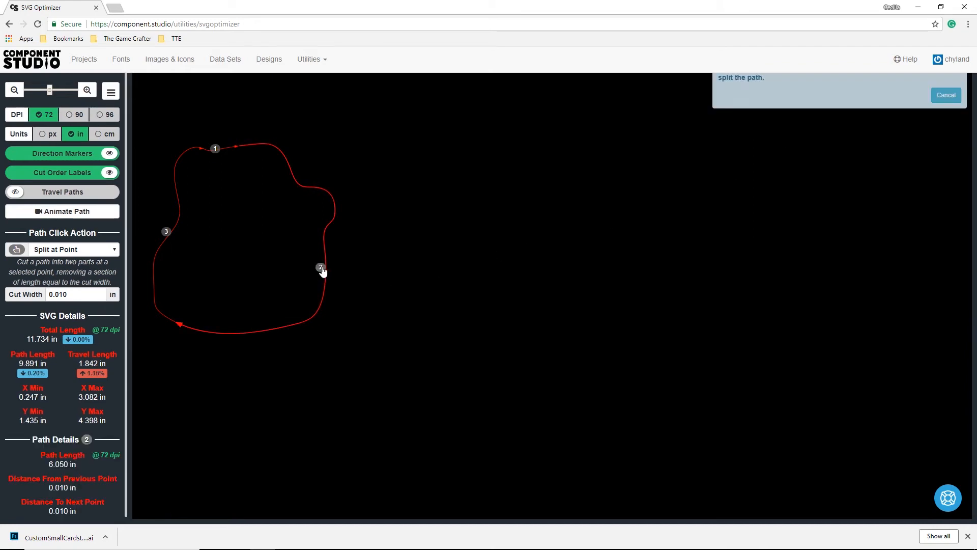
left_click(332, 219)
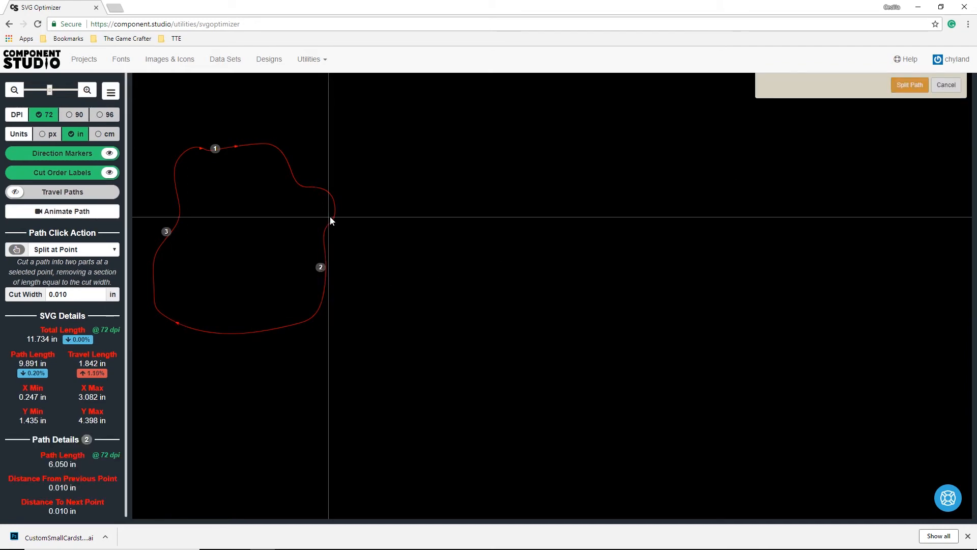
left_click(909, 85)
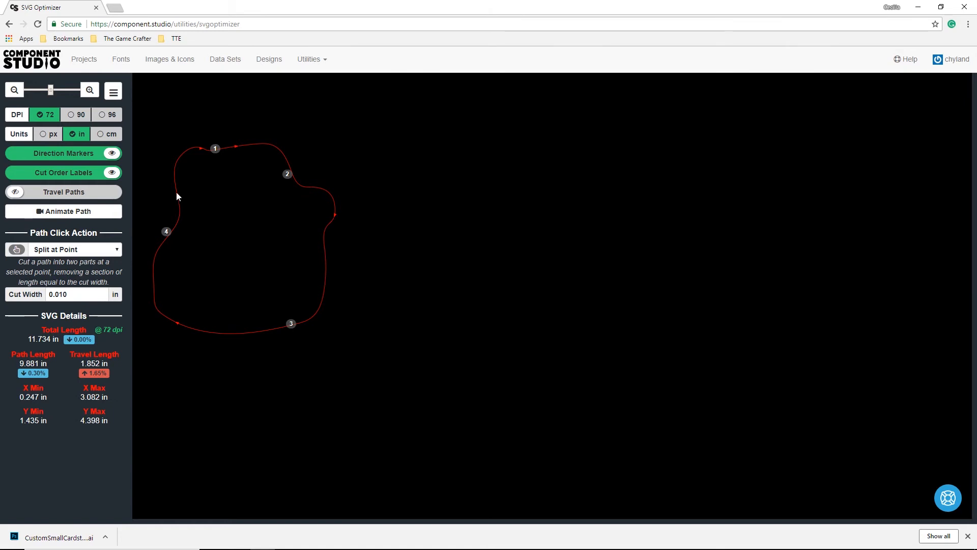
Run Auto Sequence on the split cut paths, favouring shorter travel length.
left_click(113, 92)
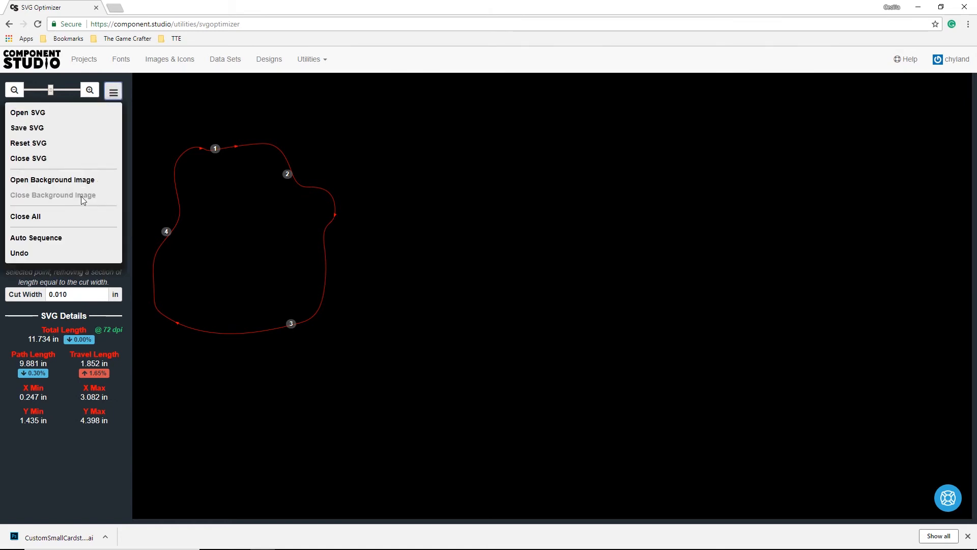
left_click(67, 243)
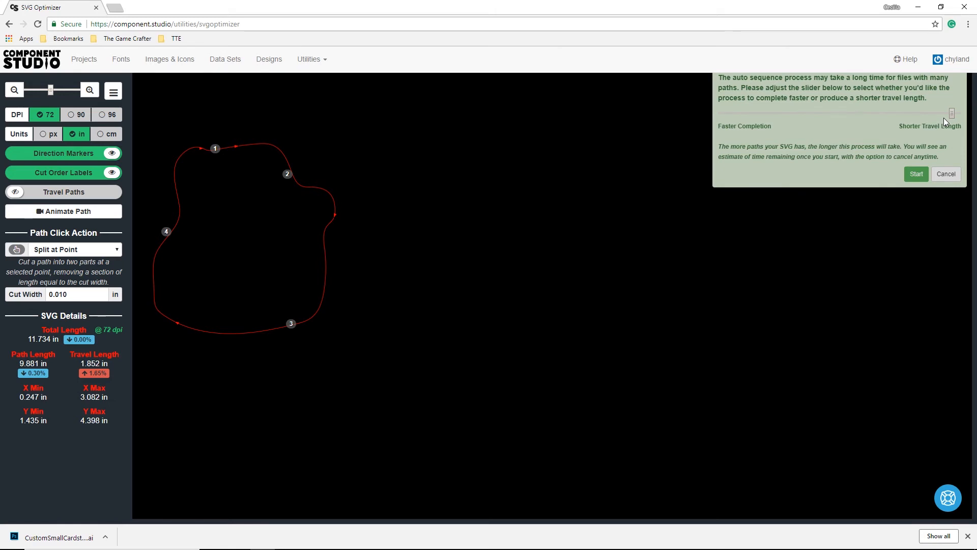
left_click(917, 174)
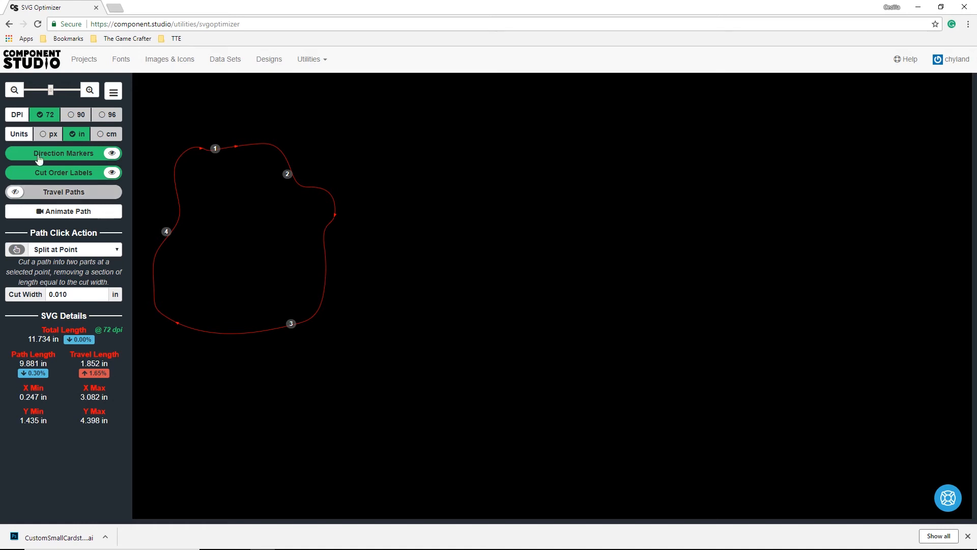
Save the nicked cut line as an SVG named Cut file-01 With nicks.
left_click(113, 95)
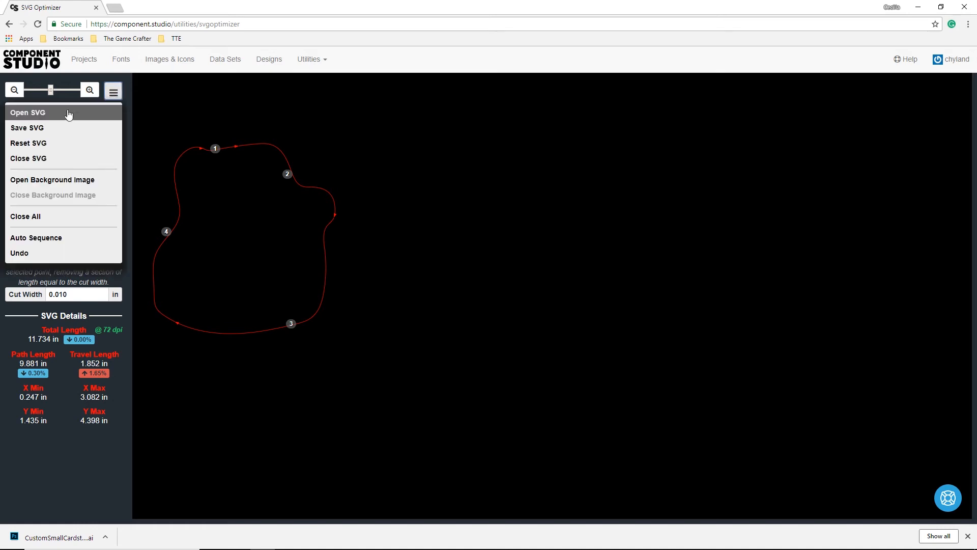
left_click(50, 129)
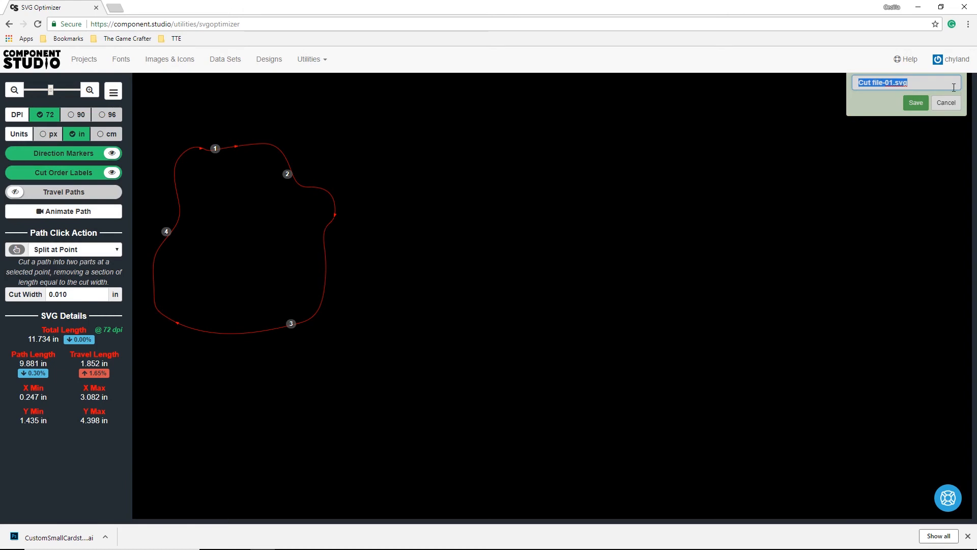
left_click(893, 83)
type("With nicks")
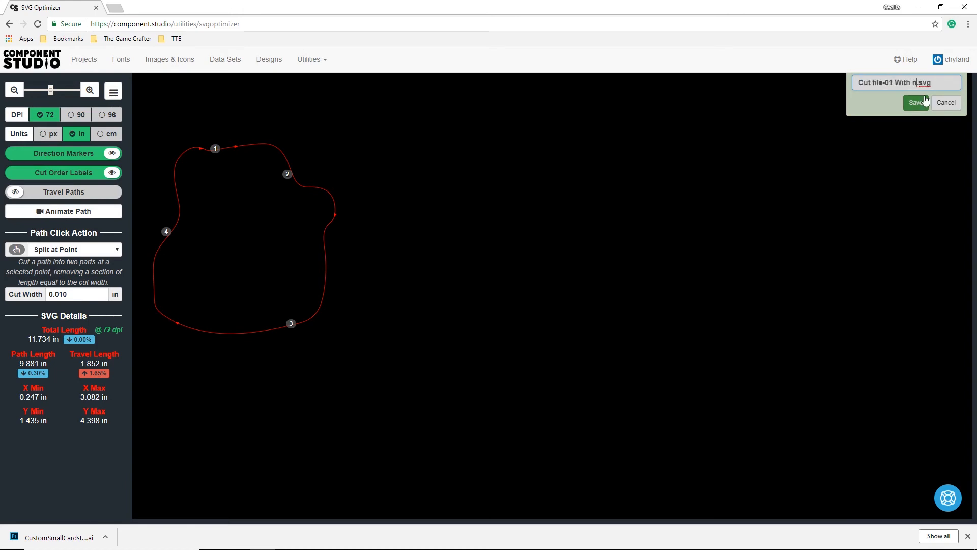
left_click(917, 102)
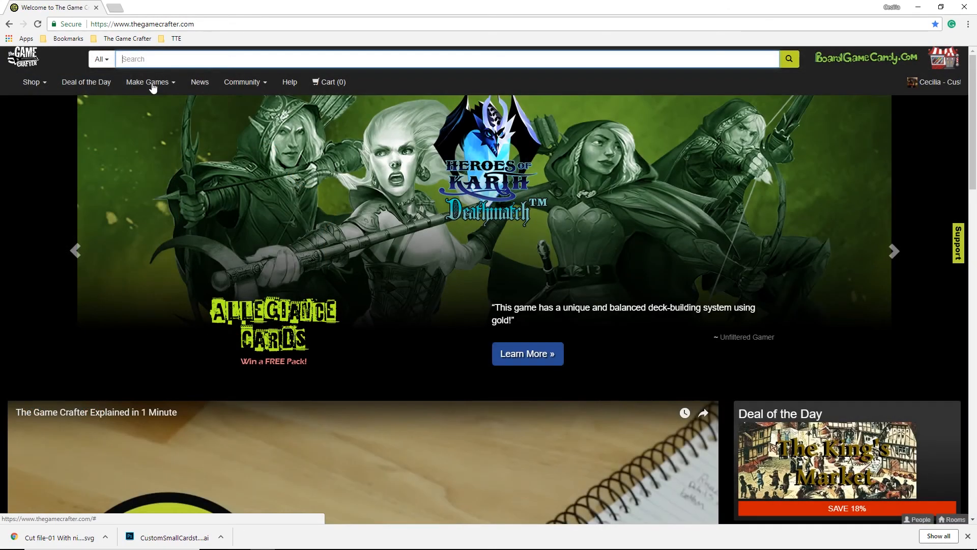
Create a custom game on The Game Crafter website, name it Mimic, and return to its component overview.
left_click(152, 84)
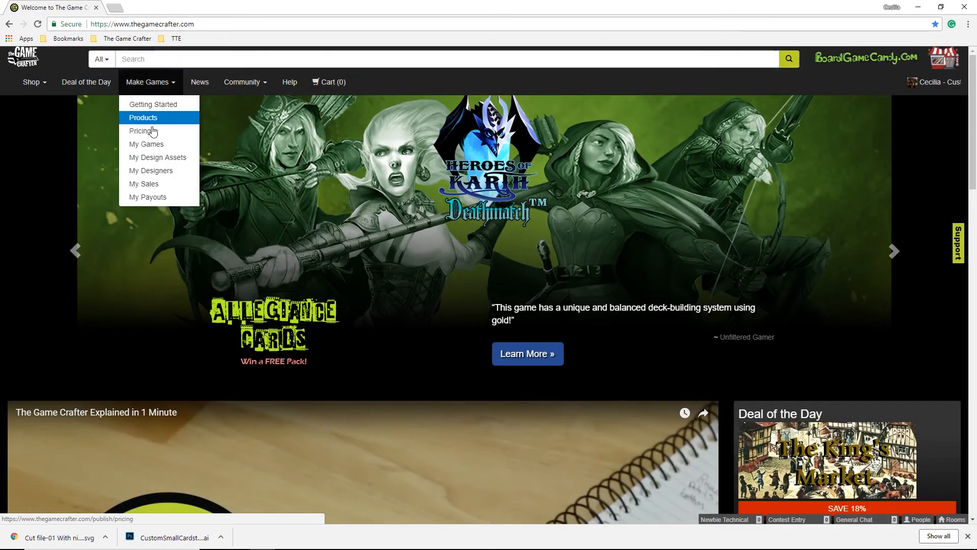
left_click(152, 144)
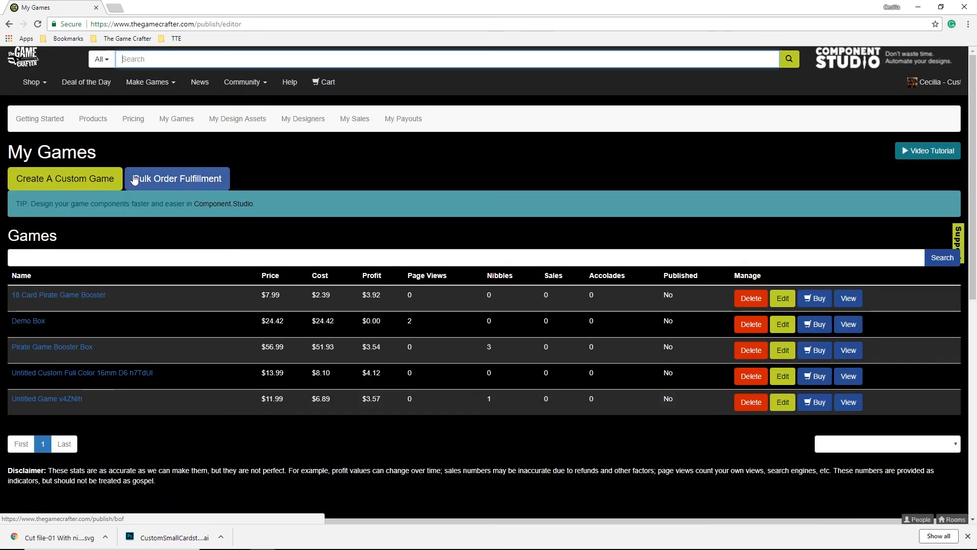
left_click(97, 182)
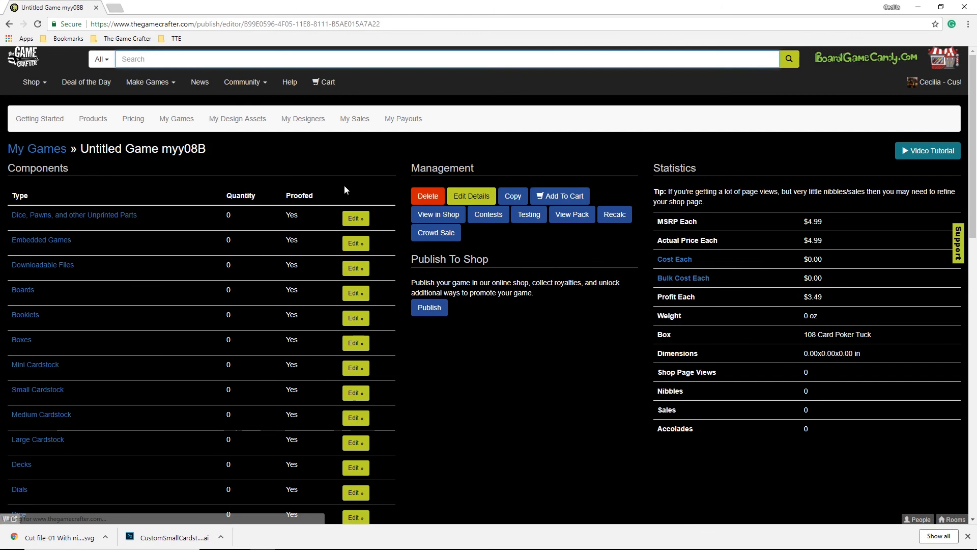
left_click(471, 195)
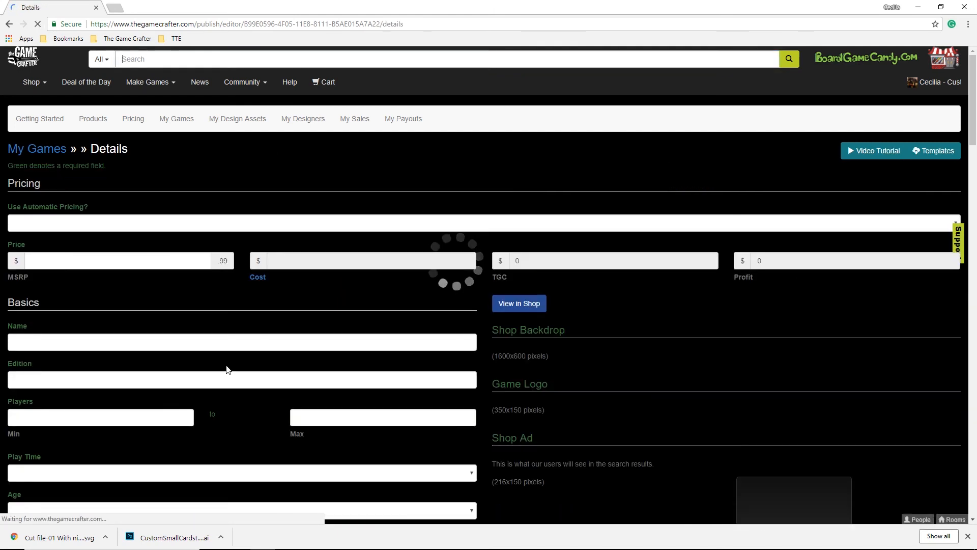
left_click_drag(97, 380, 2, 379)
type("Mimic")
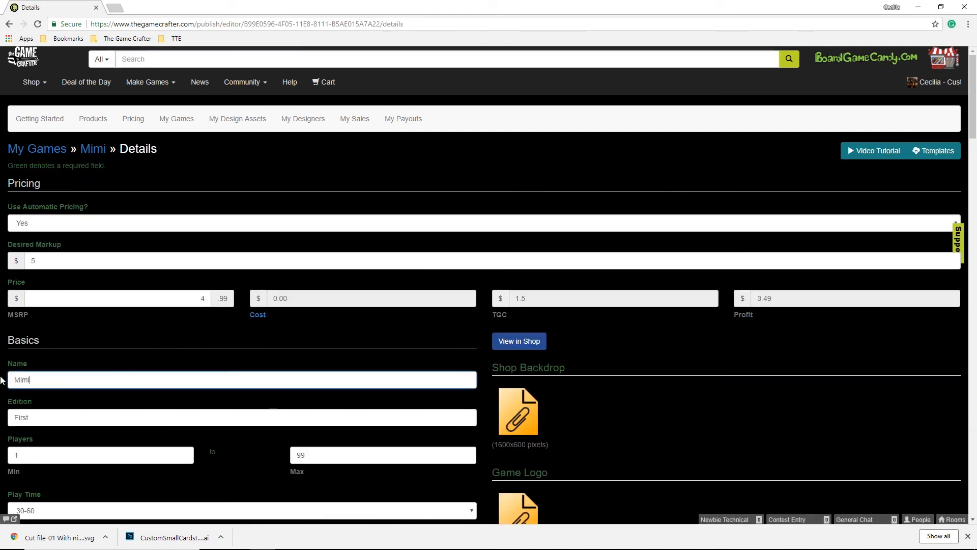
left_click(97, 148)
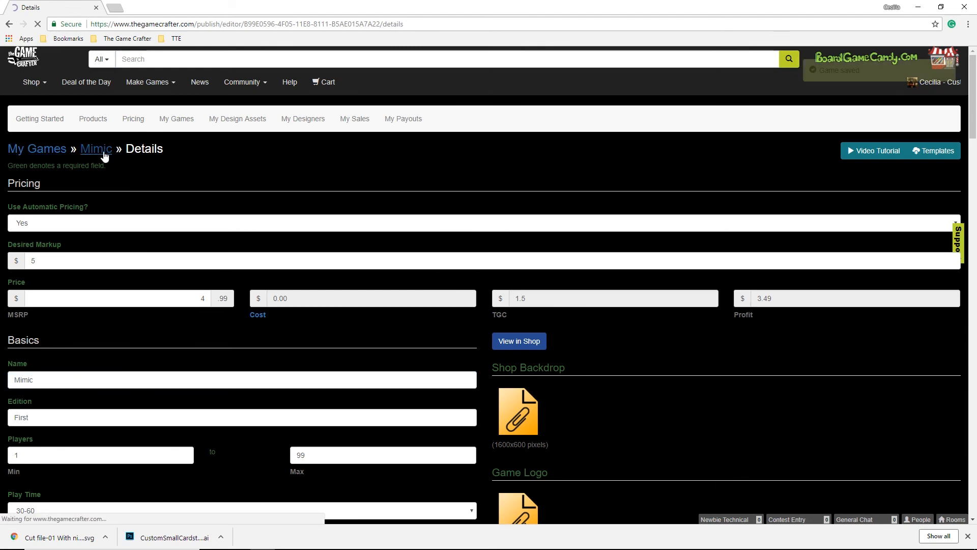
Open Custom Small Cardstock under the game's Small Cardstock components and upload Face image-01 from the Desktop.
scroll(80, 342, "down", 1)
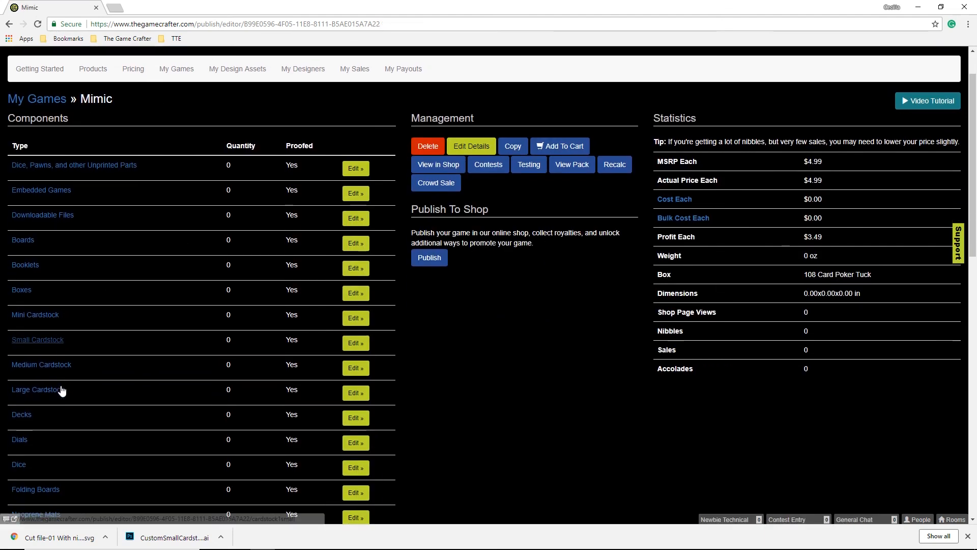
left_click(355, 345)
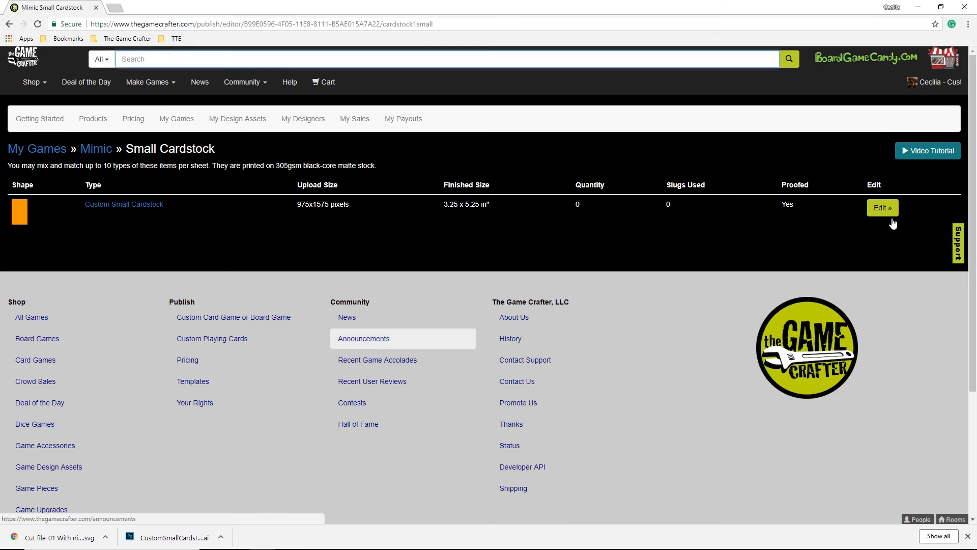
left_click(881, 211)
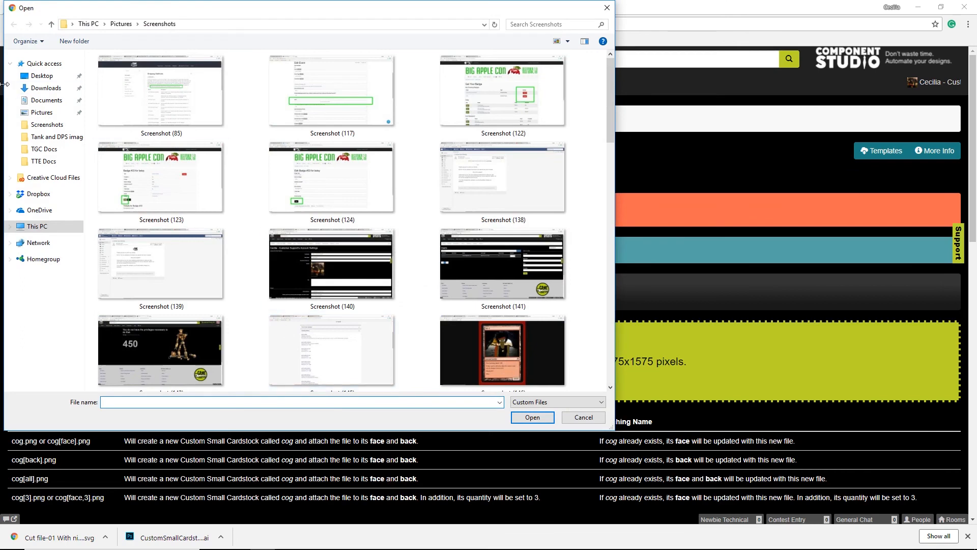
left_click(24, 72)
left_click(407, 82)
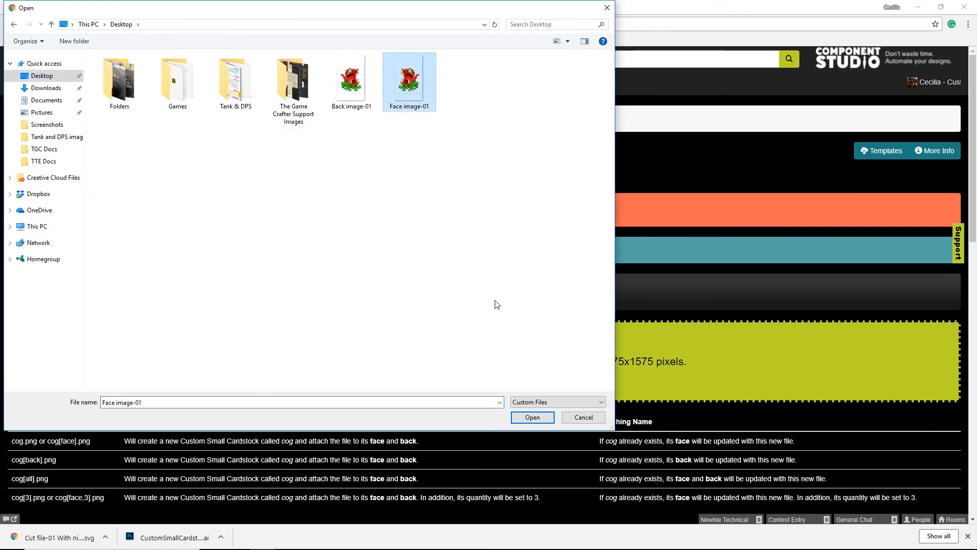
left_click(530, 418)
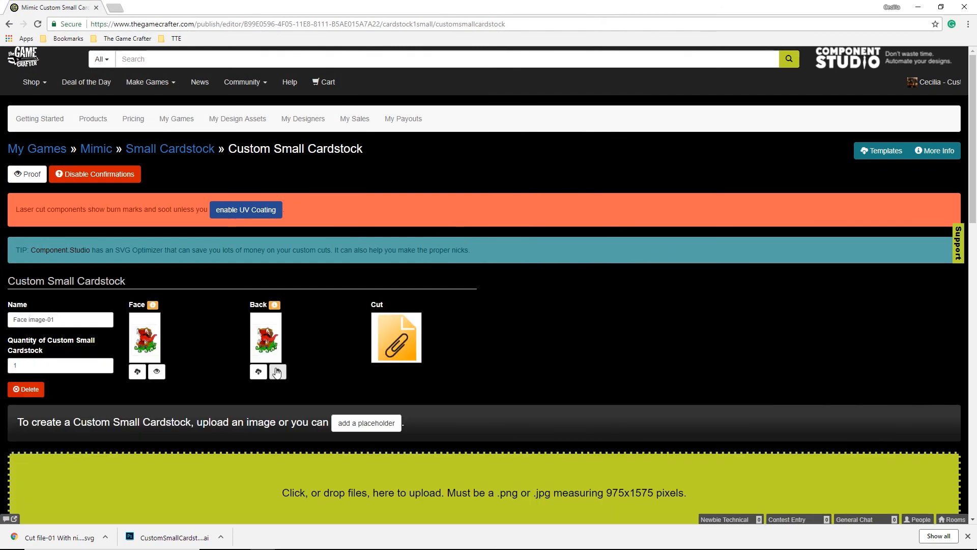
Replace the cardstock's back image with Back image-01 from the Desktop.
left_click(272, 343)
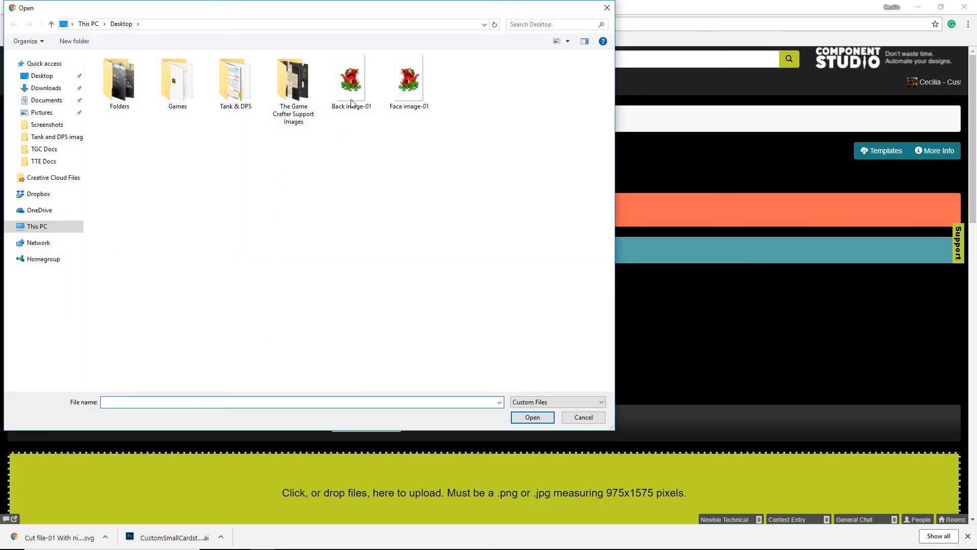
left_click(351, 81)
left_click(533, 417)
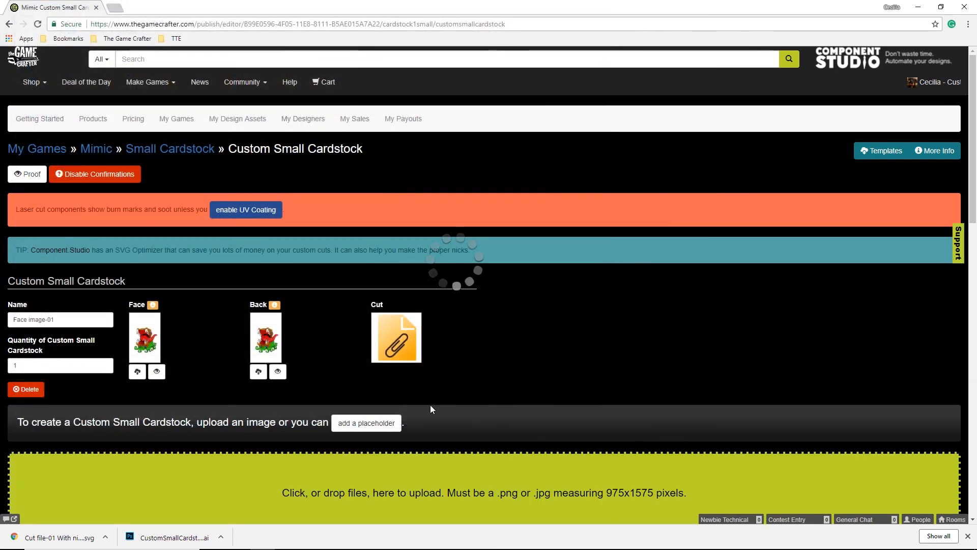
Attach Cut file-01 With nicks from Downloads as the cardstock's cut file, accepting an SVG export DPI of 72.
left_click(401, 343)
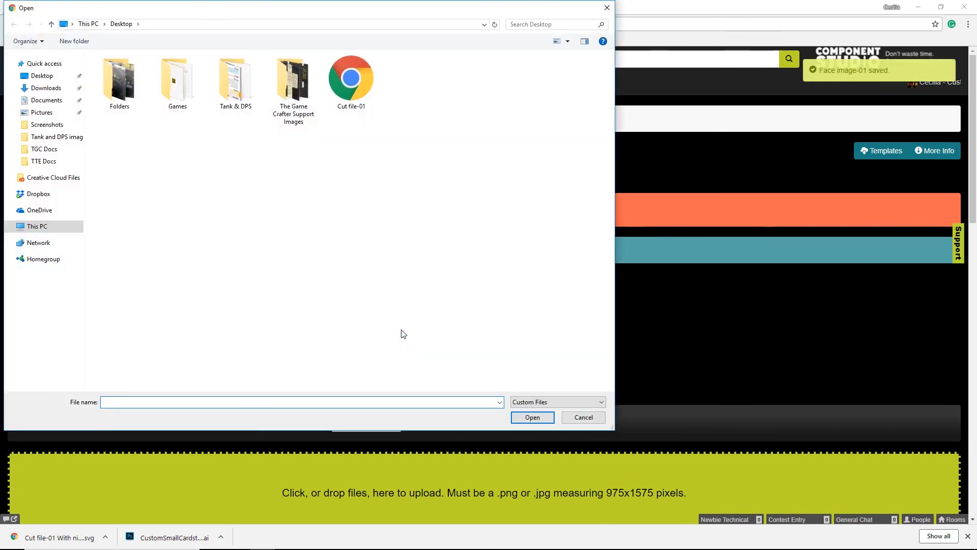
left_click(46, 89)
left_click(101, 157)
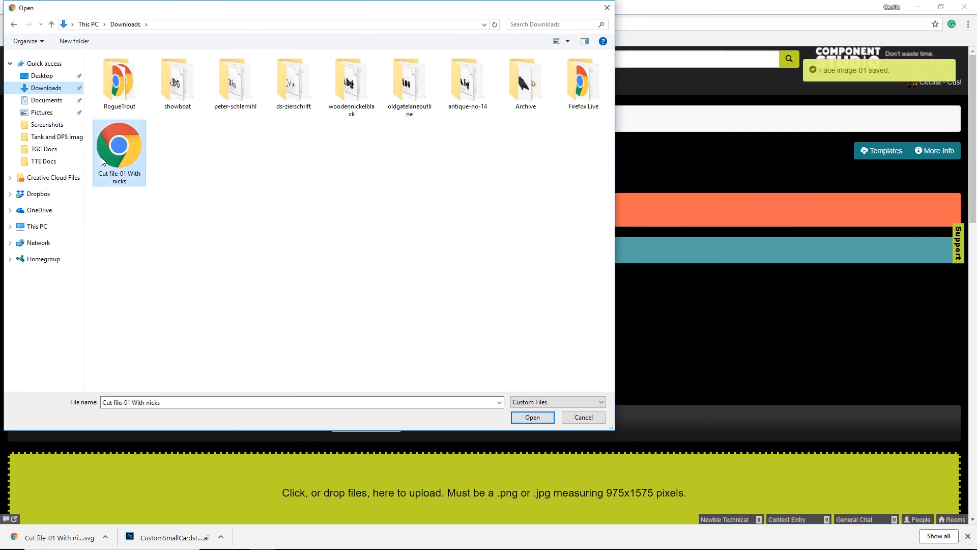
left_click(524, 419)
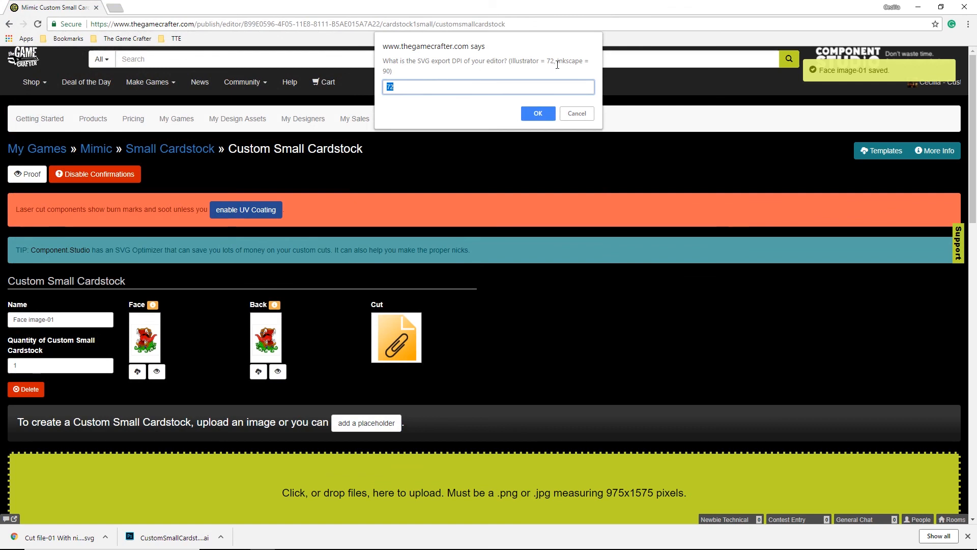
left_click(537, 114)
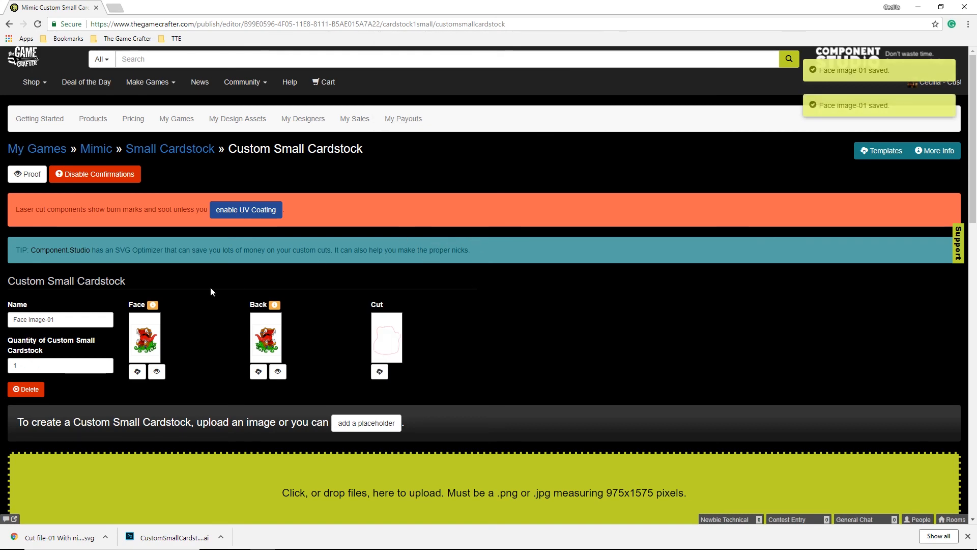
Proof the cardstock's face image against its cut line and approve it.
left_click(157, 370)
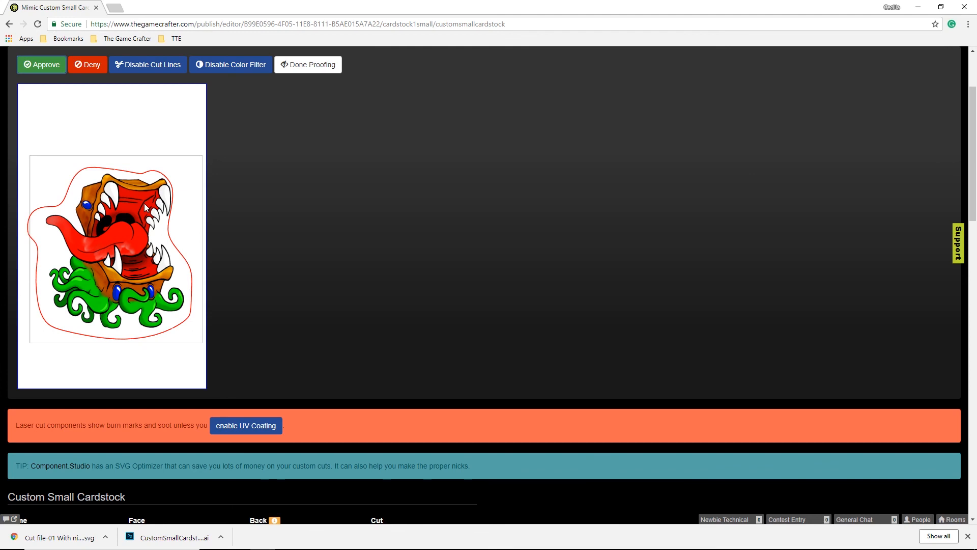
left_click(41, 64)
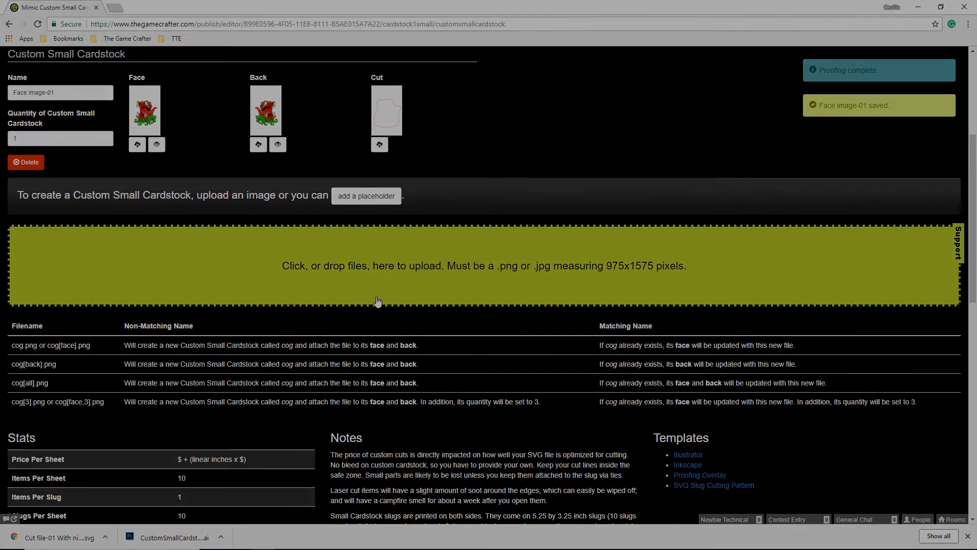